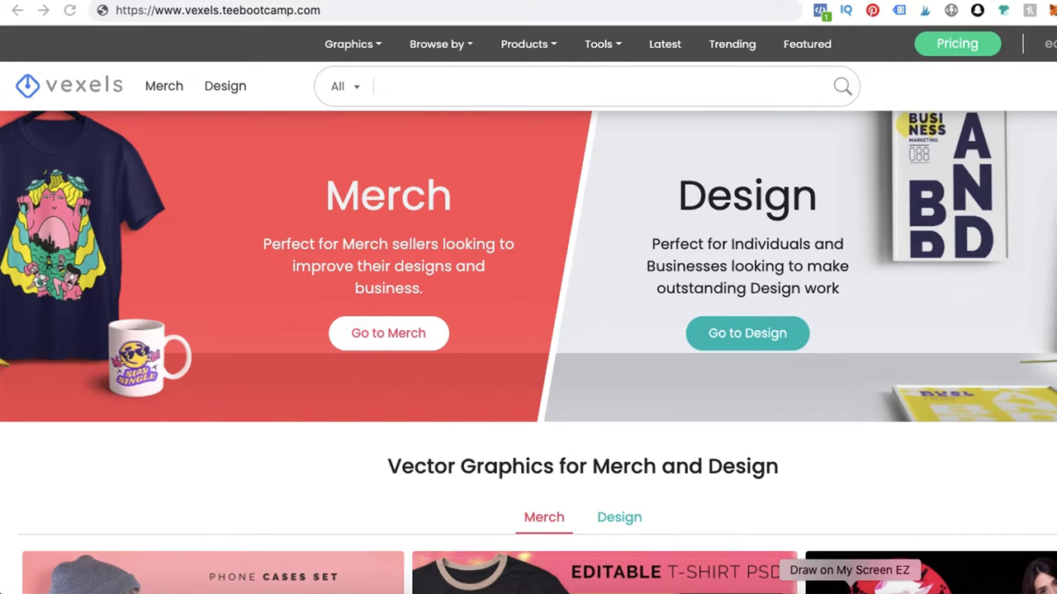
# Open the Merch Vectors collection from the Vexels graphics categories
pyautogui.moveTo(342, 24)
pyautogui.mouseDown()
pyautogui.moveTo(293, 63)
pyautogui.moveTo(505, 95)
pyautogui.moveTo(793, 96)
pyautogui.moveTo(875, 69)
pyautogui.moveTo(791, 29)
pyautogui.moveTo(333, 23)
pyautogui.mouseUp()
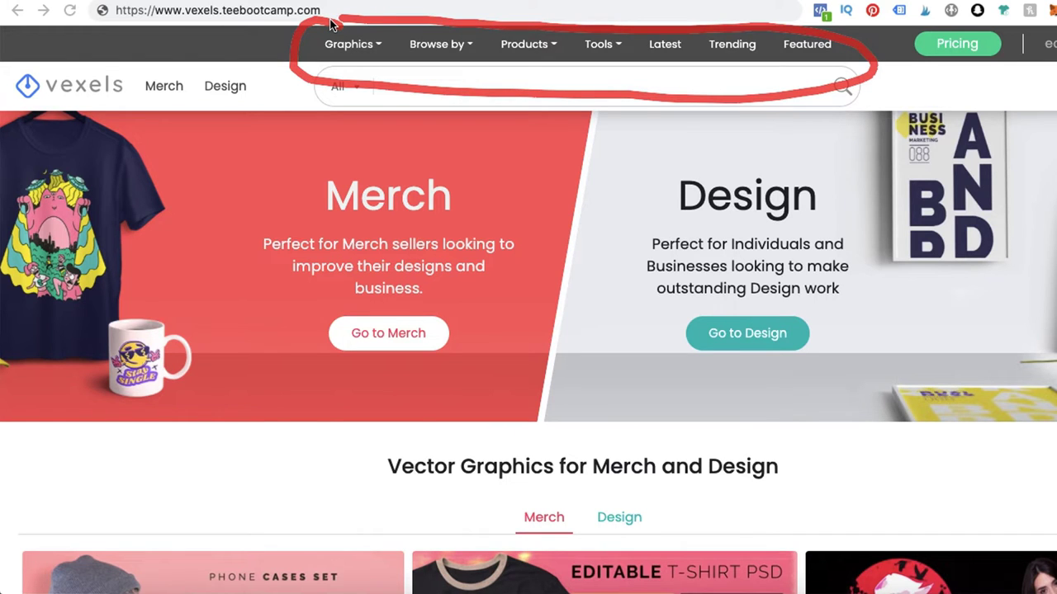
pyautogui.press('Escape')
pyautogui.click(350, 47)
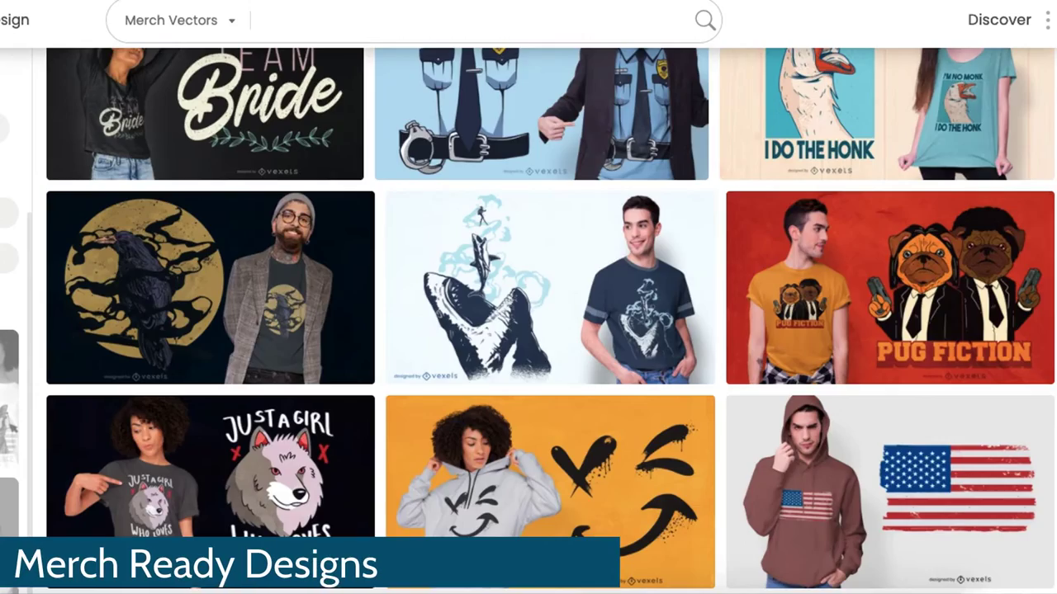
# Browse the t-shirt designs on the first page of Merch Vectors, examining the artwork styles and model mockups
pyautogui.scroll(15, 528, 322)
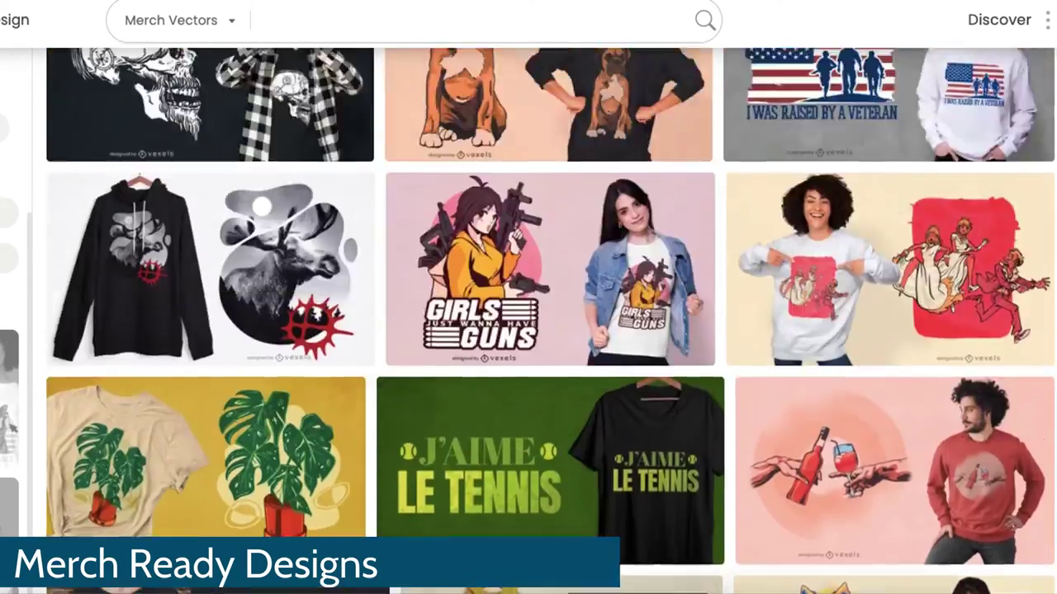
pyautogui.scroll(-5, 528, 322)
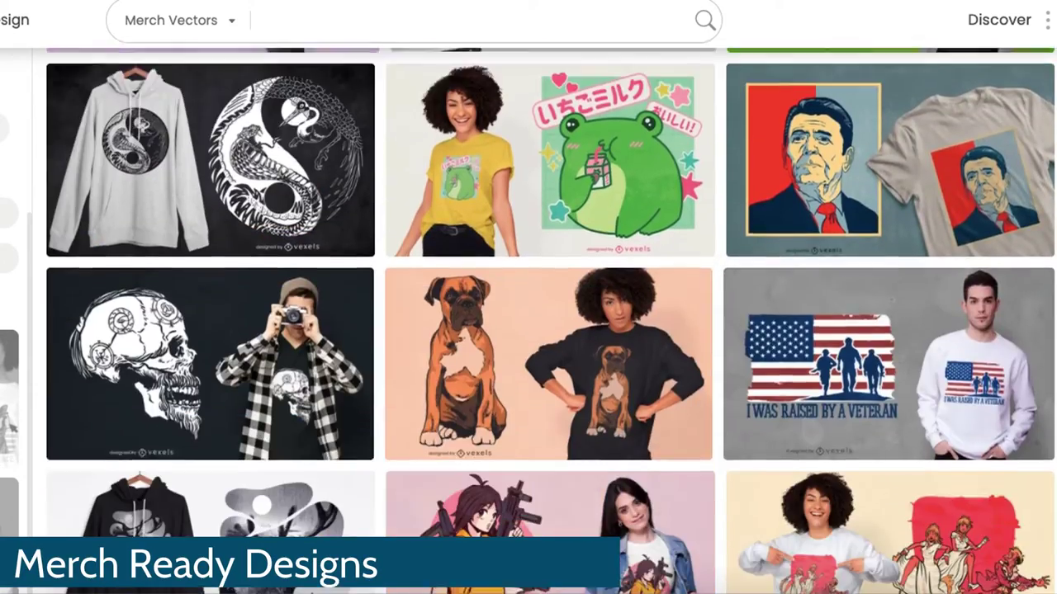
pyautogui.scroll(-2, 529, 322)
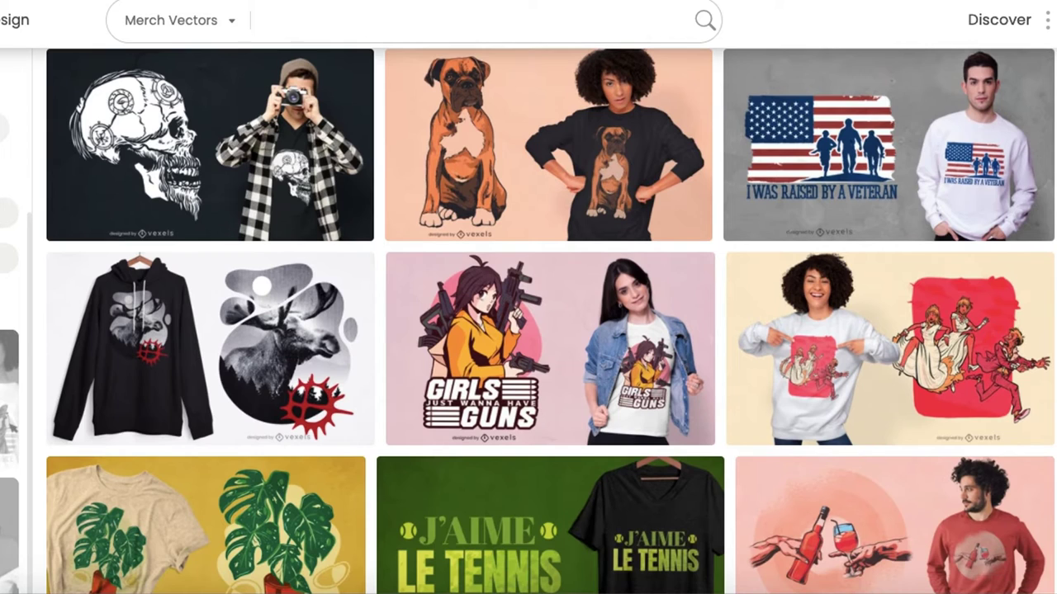
pyautogui.scroll(-8, 929, 169)
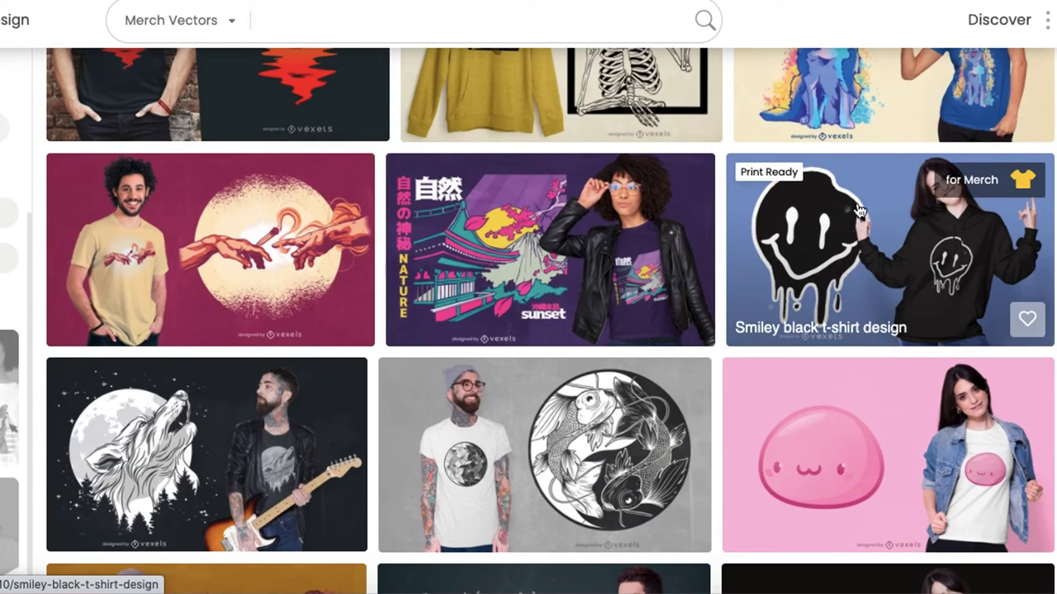
pyautogui.scroll(-1, 577, 330)
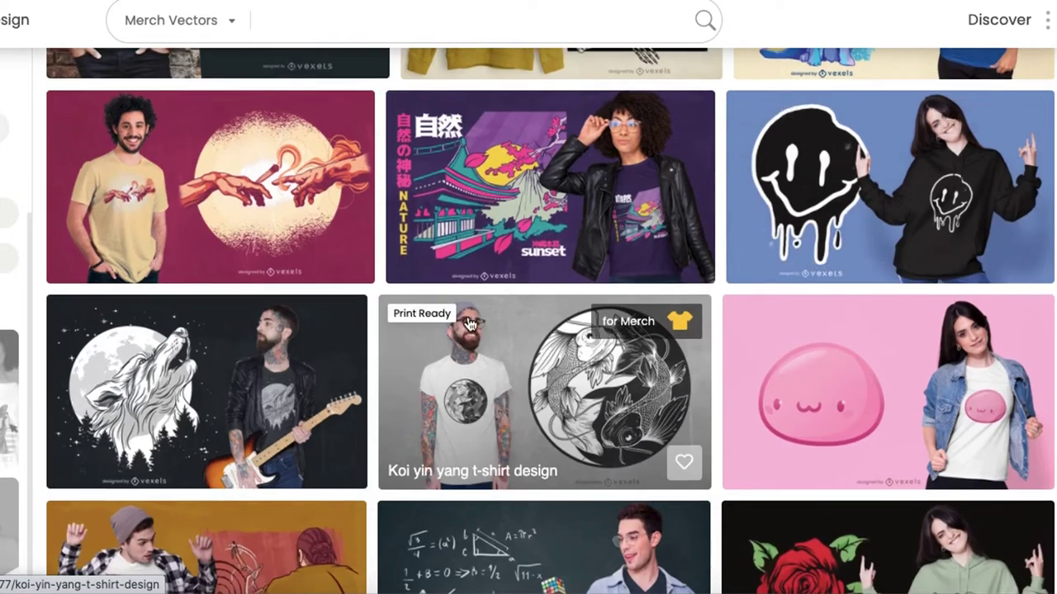
pyautogui.scroll(-6, 473, 324)
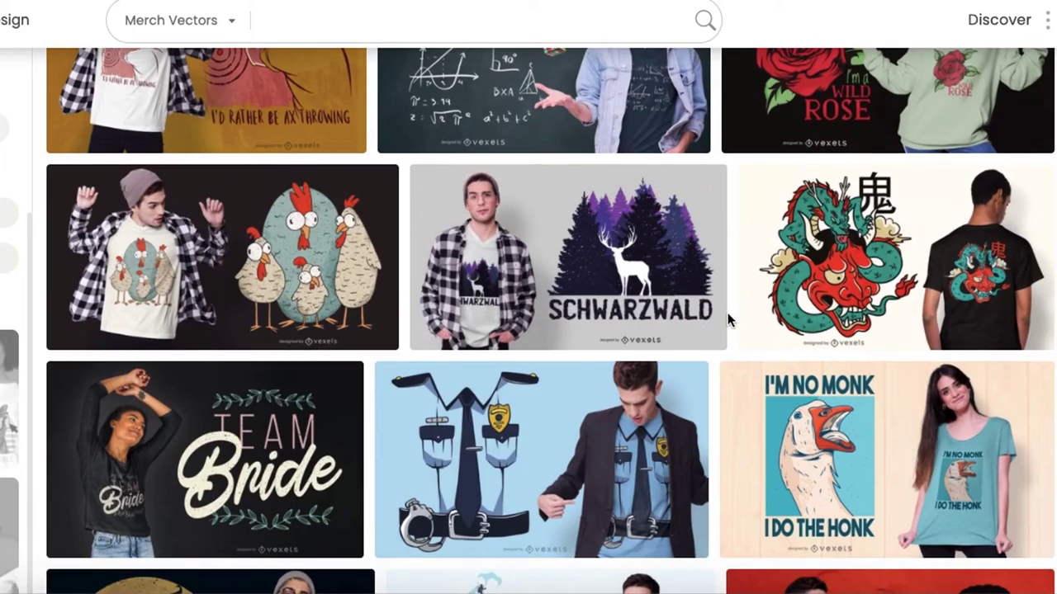
pyautogui.scroll(-6, 727, 318)
pyautogui.scroll(-4, 723, 314)
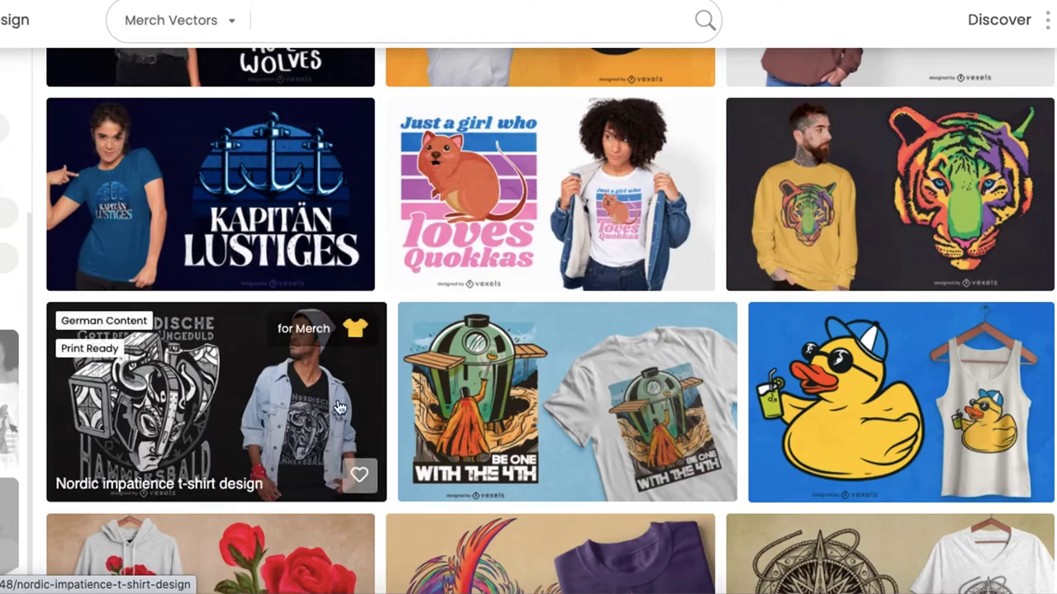
pyautogui.scroll(-5, 887, 396)
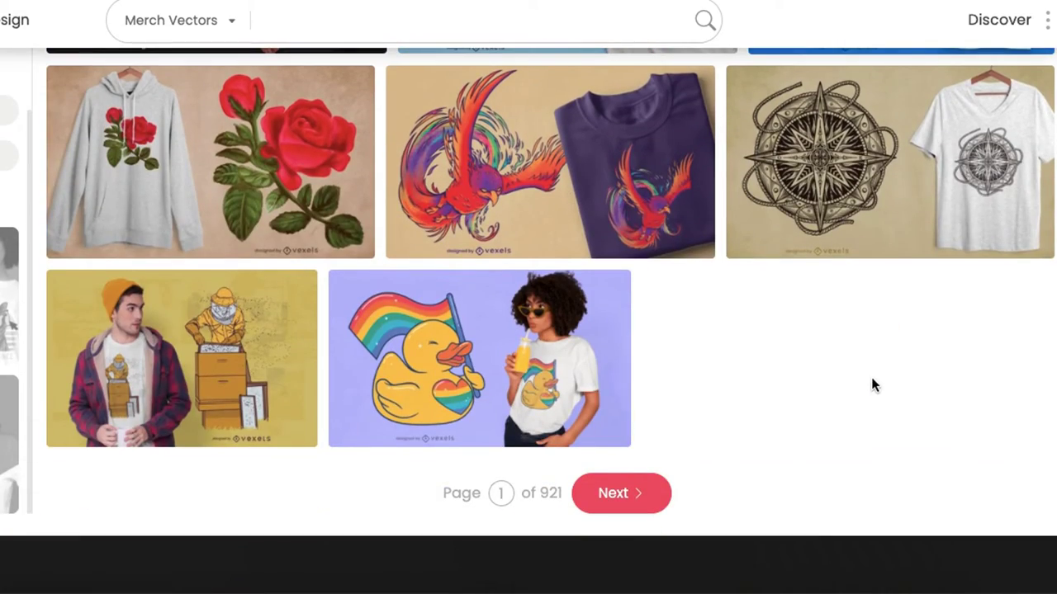
pyautogui.scroll(15, 551, 320)
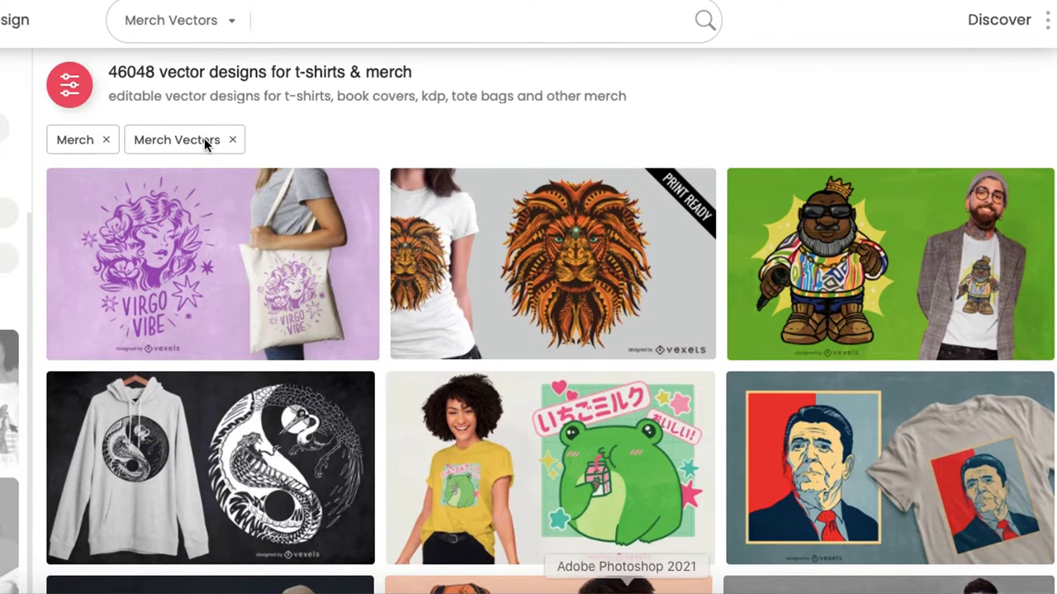
pyautogui.moveTo(301, 3)
pyautogui.mouseDown()
pyautogui.moveTo(414, 62)
pyautogui.moveTo(314, 24)
pyautogui.mouseUp()
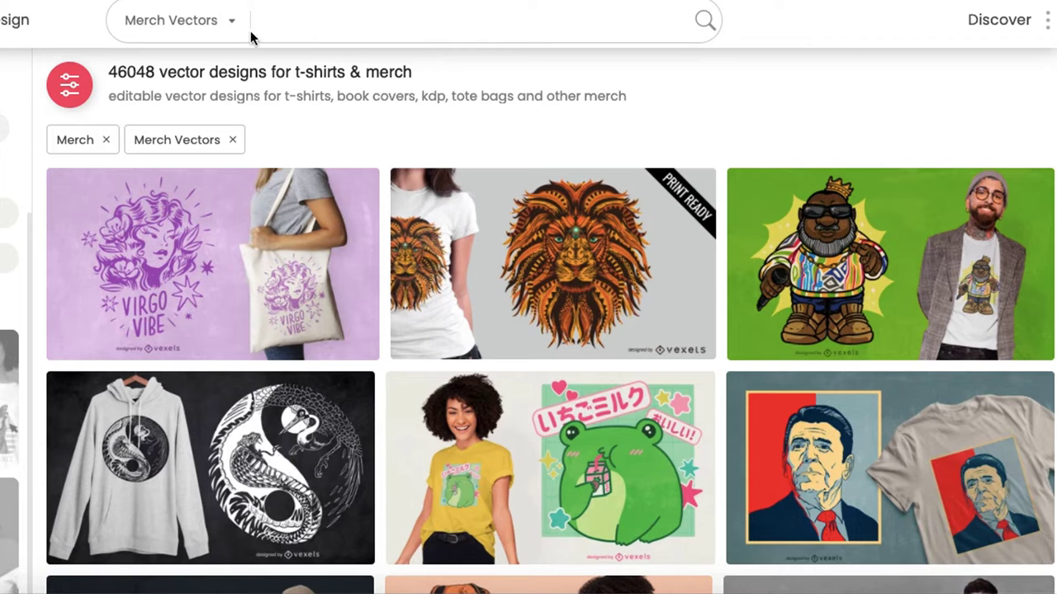
pyautogui.scroll(-2, 689, 343)
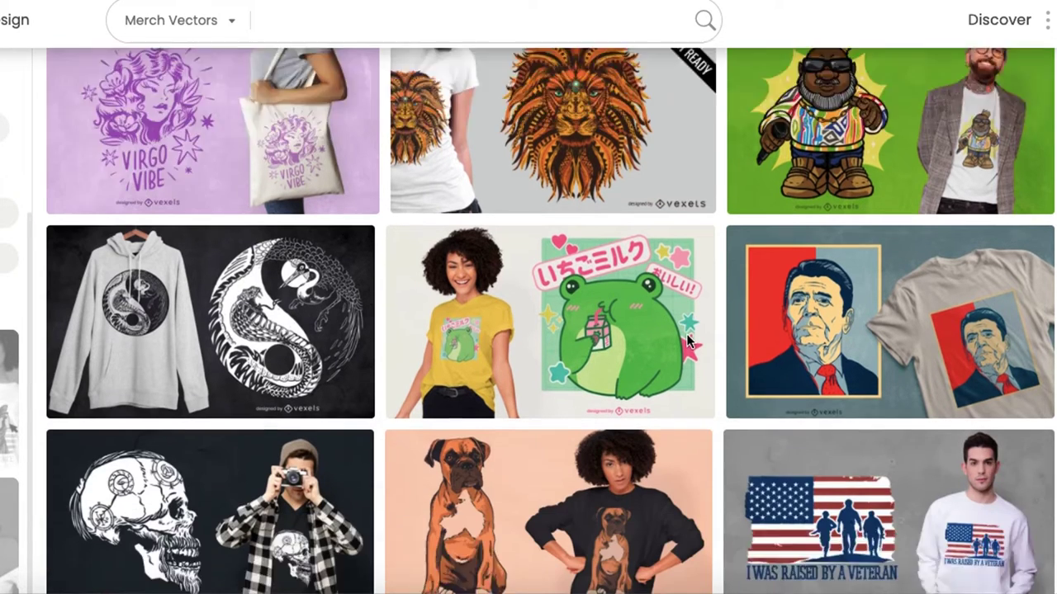
pyautogui.scroll(-2, 688, 341)
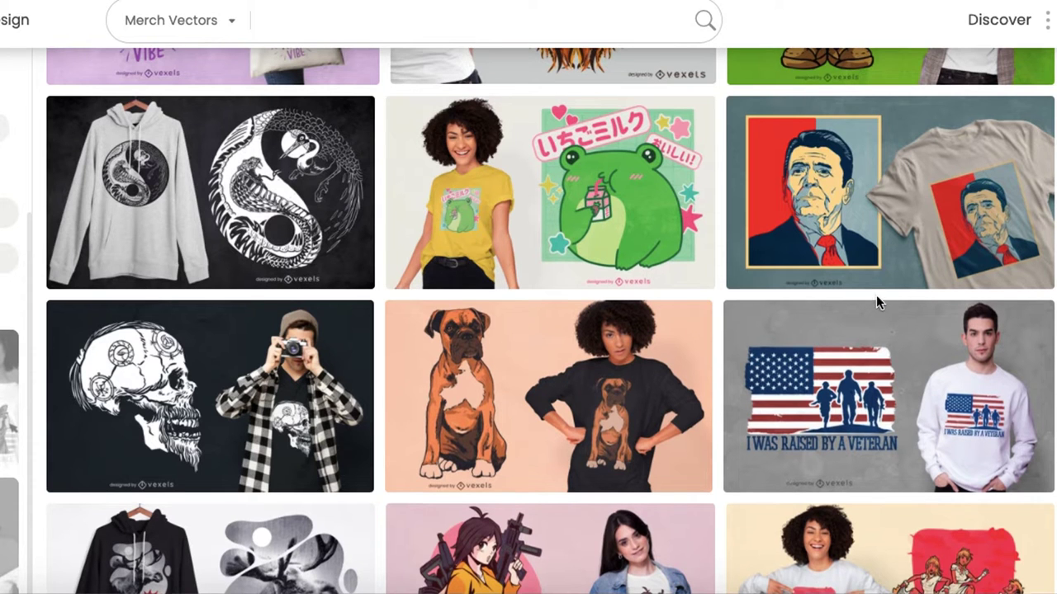
pyautogui.scroll(-4, 876, 302)
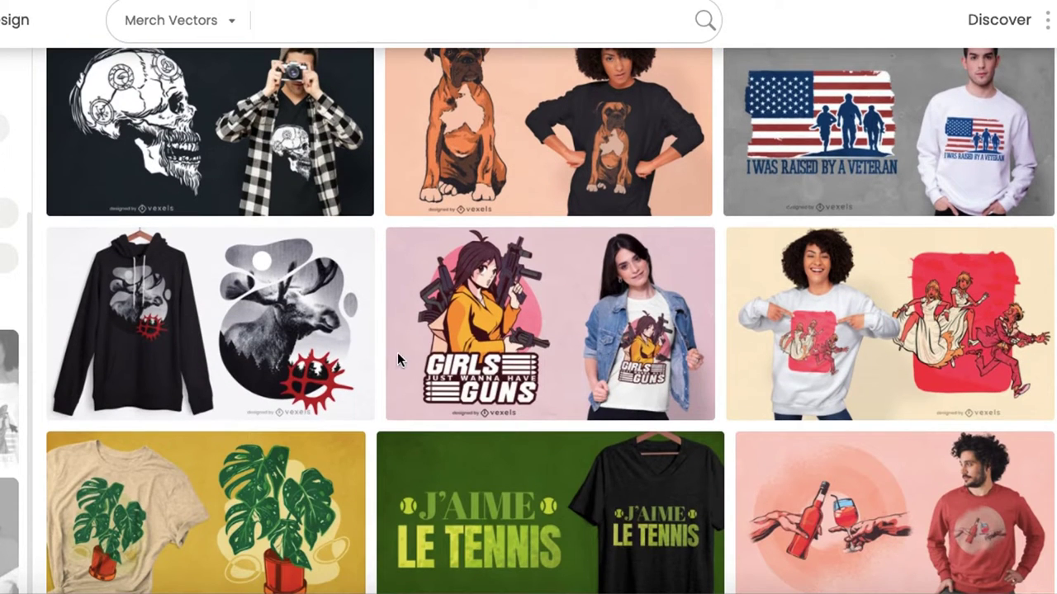
pyautogui.scroll(-4, 399, 351)
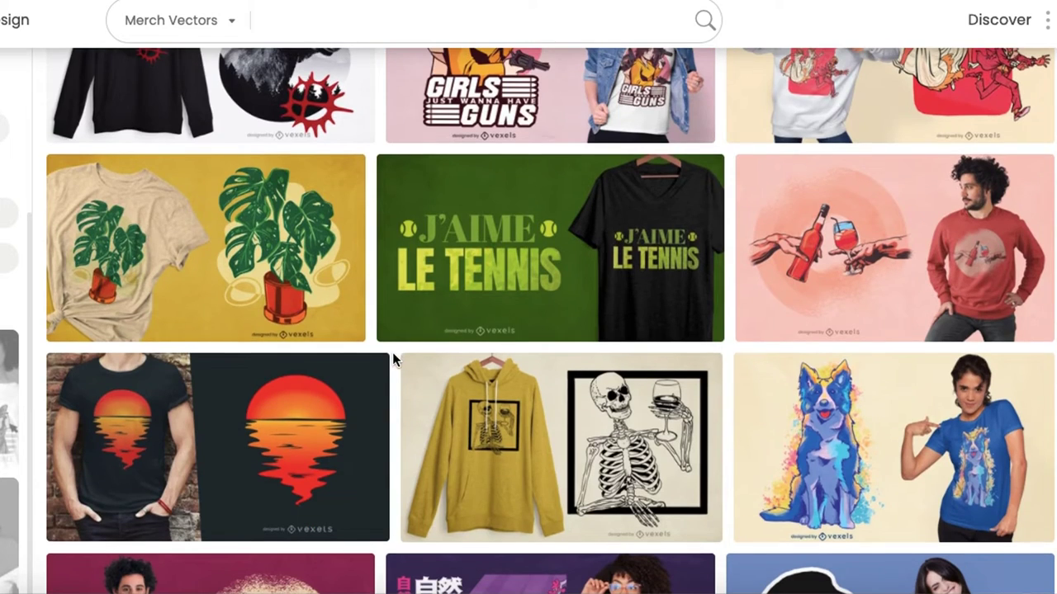
pyautogui.scroll(-9, 392, 355)
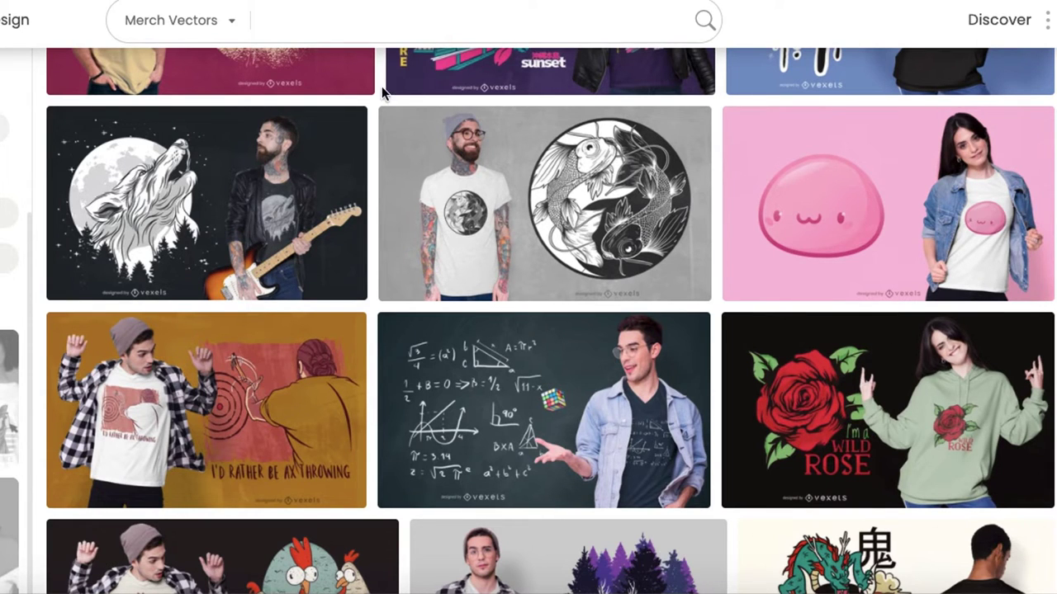
# Open the preview page of the t-shirt design with a wolf howling at the moon and look at its download option
pyautogui.moveTo(132, 93)
pyautogui.mouseDown()
pyautogui.moveTo(25, 153)
pyautogui.moveTo(15, 300)
pyautogui.moveTo(270, 338)
pyautogui.moveTo(421, 173)
pyautogui.moveTo(298, 83)
pyautogui.moveTo(59, 70)
pyautogui.mouseUp()
pyautogui.click(221, 231)
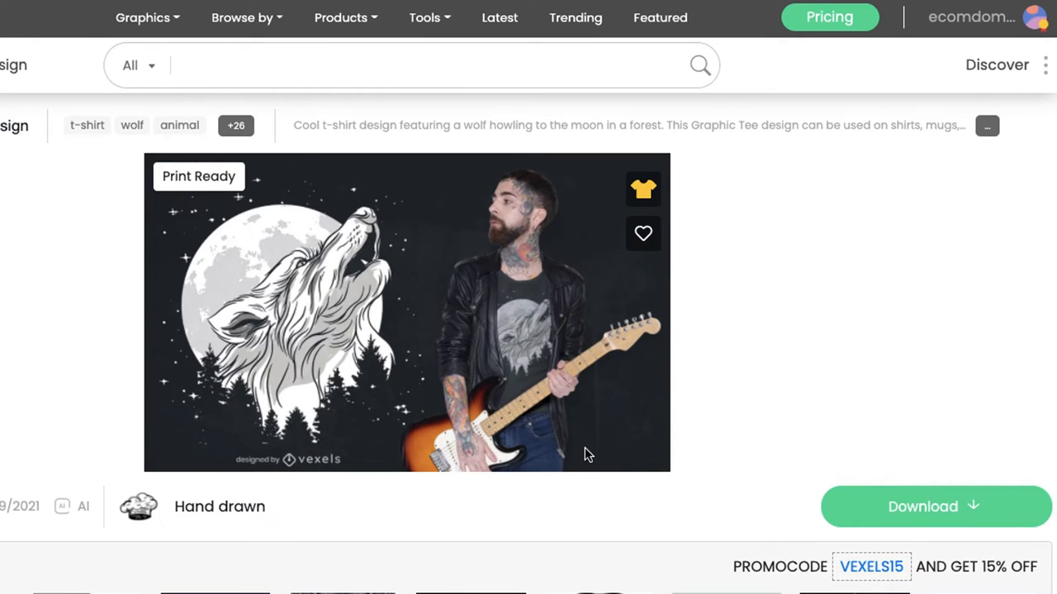
pyautogui.moveTo(908, 440)
pyautogui.mouseDown()
pyautogui.moveTo(783, 485)
pyautogui.moveTo(943, 575)
pyautogui.moveTo(1024, 474)
pyautogui.moveTo(867, 450)
pyautogui.moveTo(825, 465)
pyautogui.mouseUp()
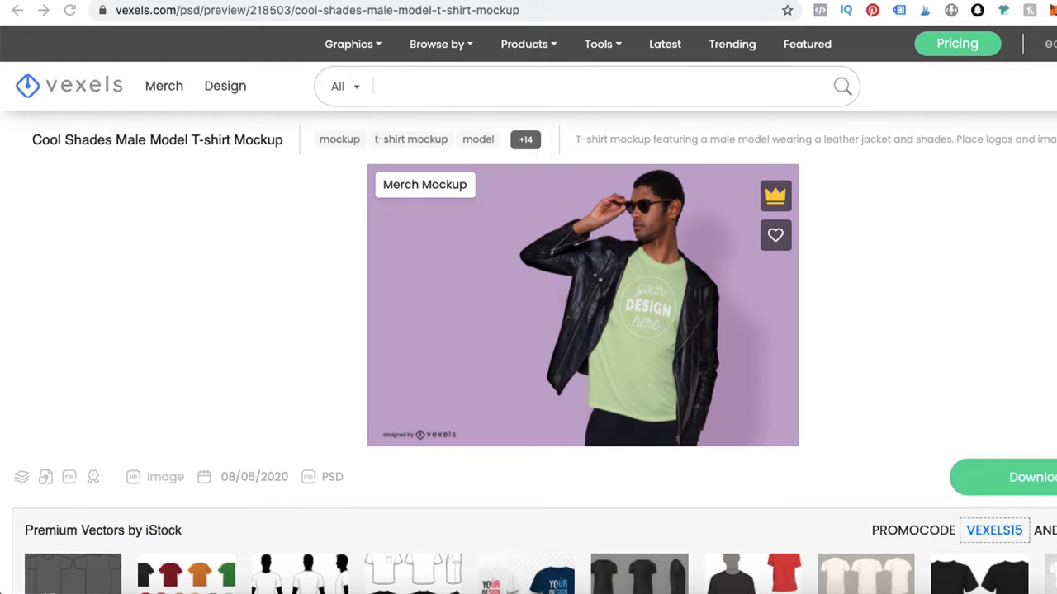
# Open the Vexels T-shirt Maker tool
pyautogui.click(598, 45)
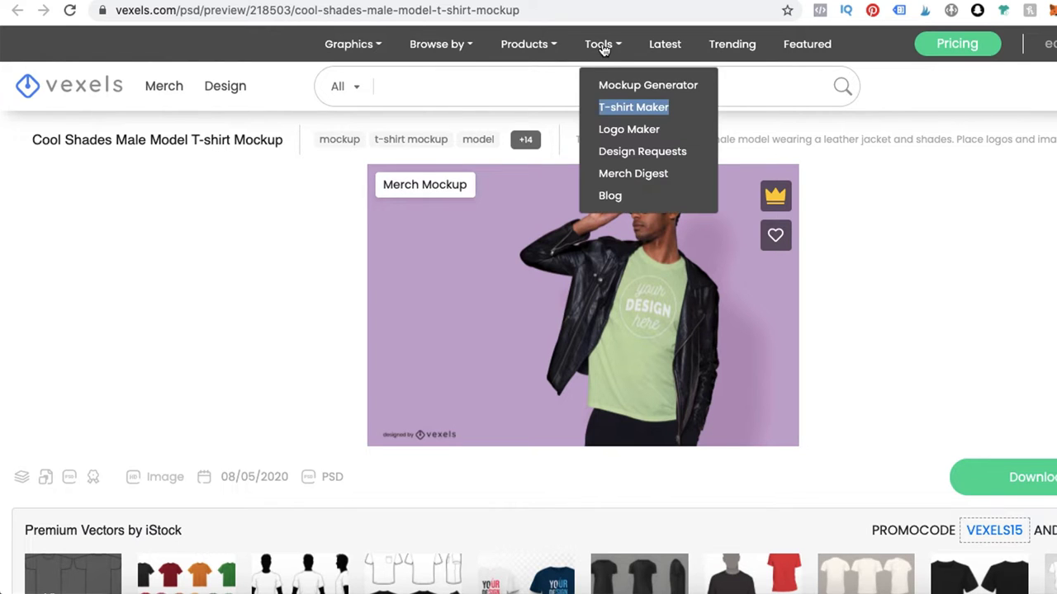
pyautogui.click(628, 109)
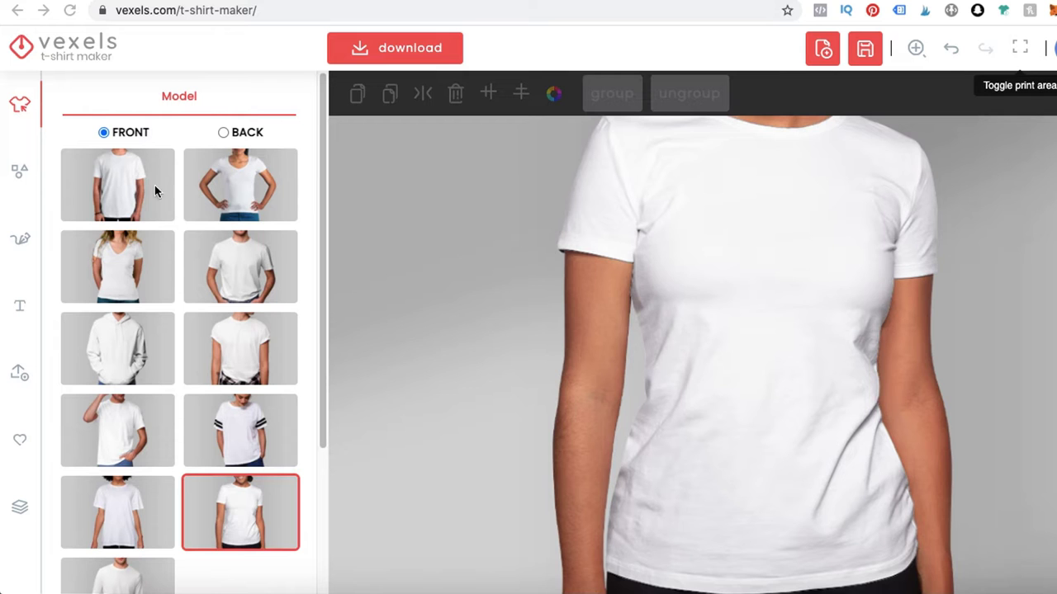
# Try the first two front-view shirt models, then reselect the woman in the fitted crew-neck tee
pyautogui.click(116, 198)
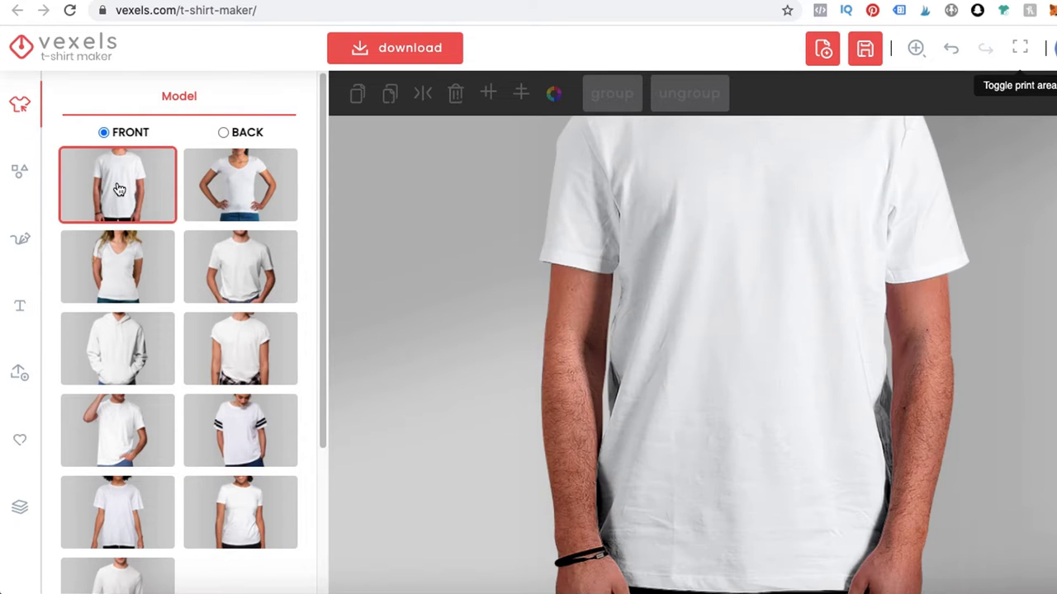
pyautogui.click(252, 169)
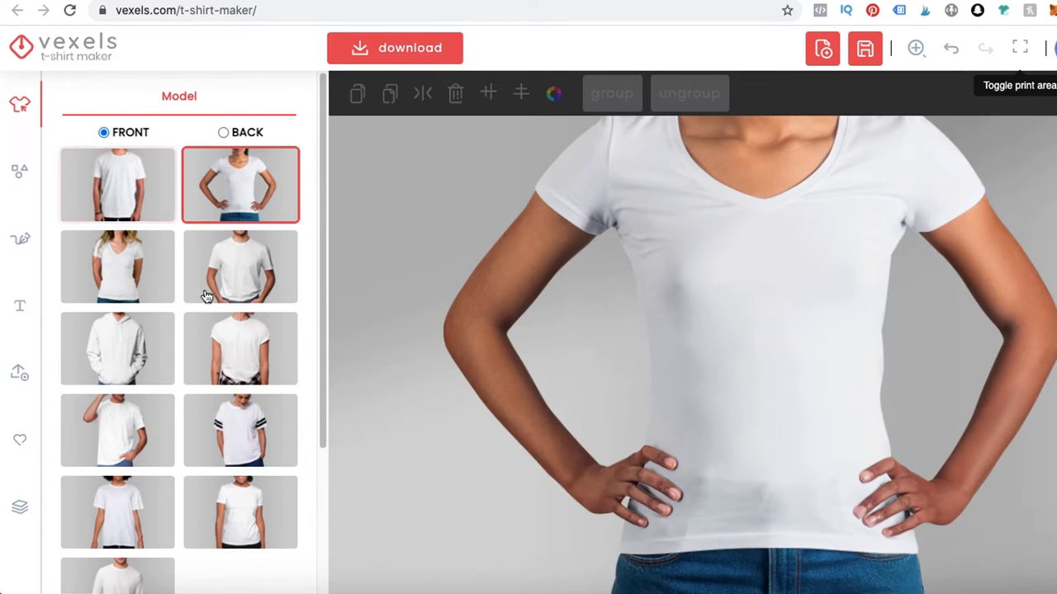
pyautogui.click(243, 526)
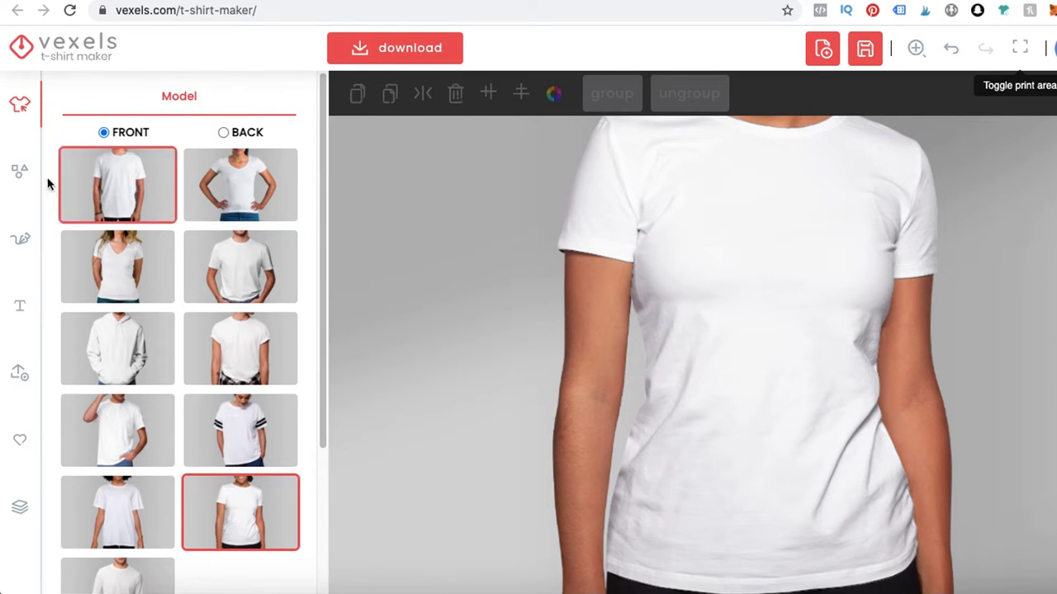
# Set the tee color to black using the Merch by Amazon product colors
pyautogui.scroll(-5, 305, 392)
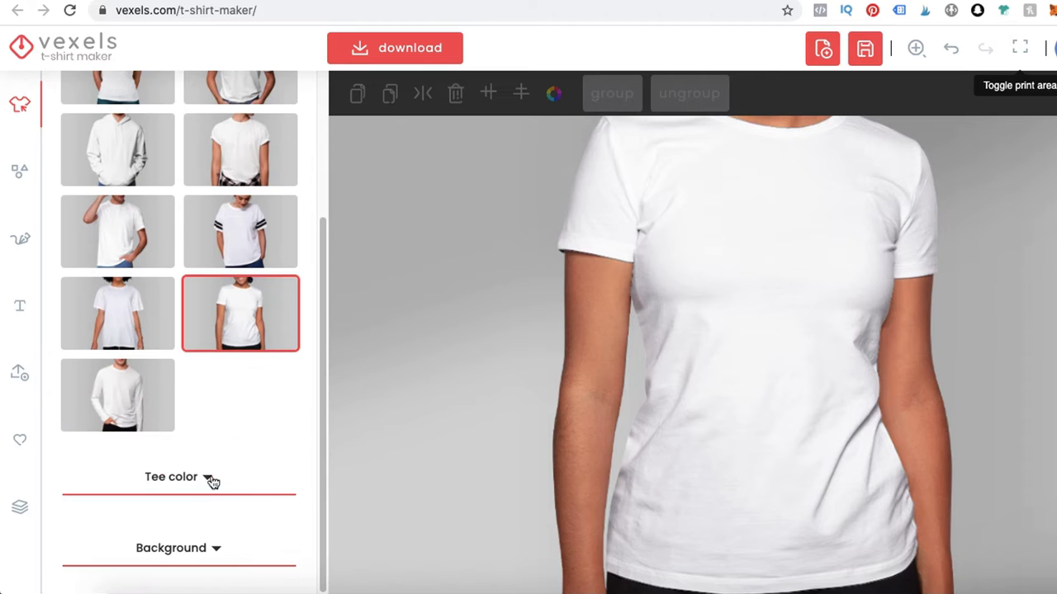
pyautogui.click(216, 474)
pyautogui.click(149, 378)
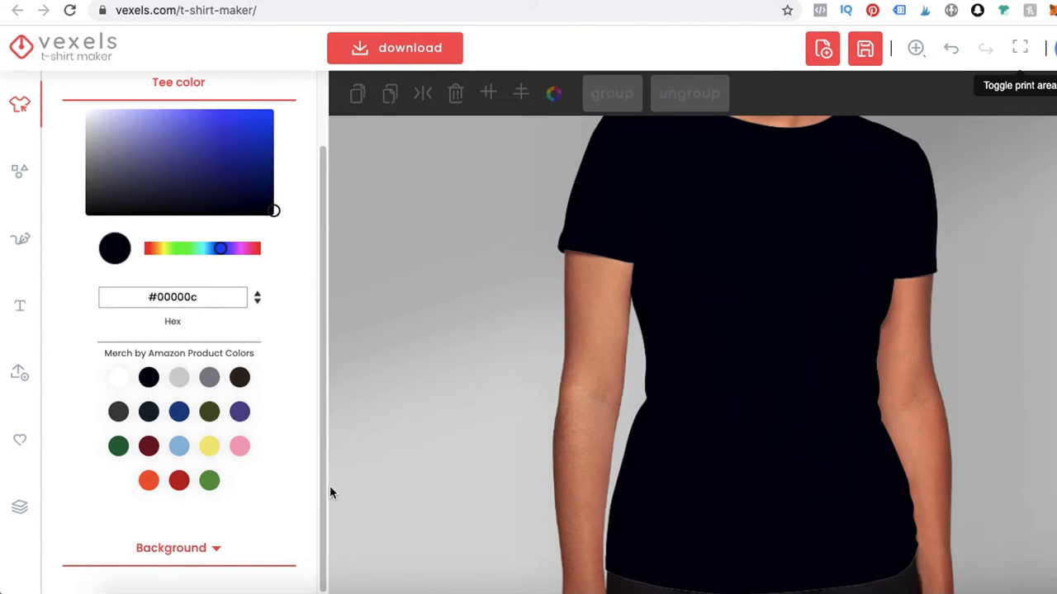
# Add the featured potted cactus graphic to the shirt, enlarge it and position it across the chest
pyautogui.click(20, 171)
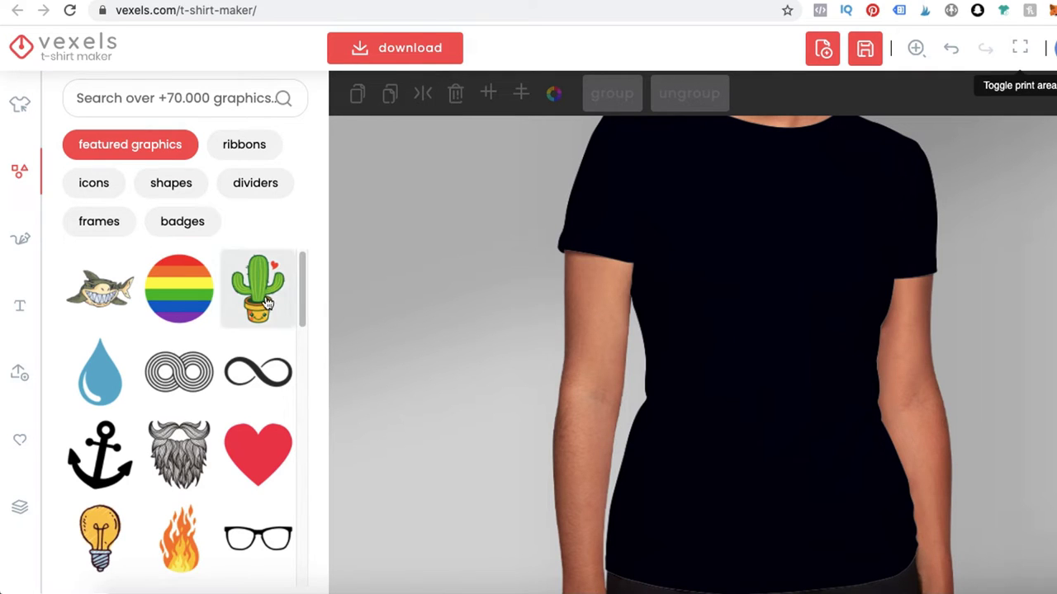
pyautogui.moveTo(142, 71)
pyautogui.mouseDown()
pyautogui.moveTo(46, 73)
pyautogui.moveTo(205, 160)
pyautogui.moveTo(284, 103)
pyautogui.moveTo(52, 79)
pyautogui.mouseUp()
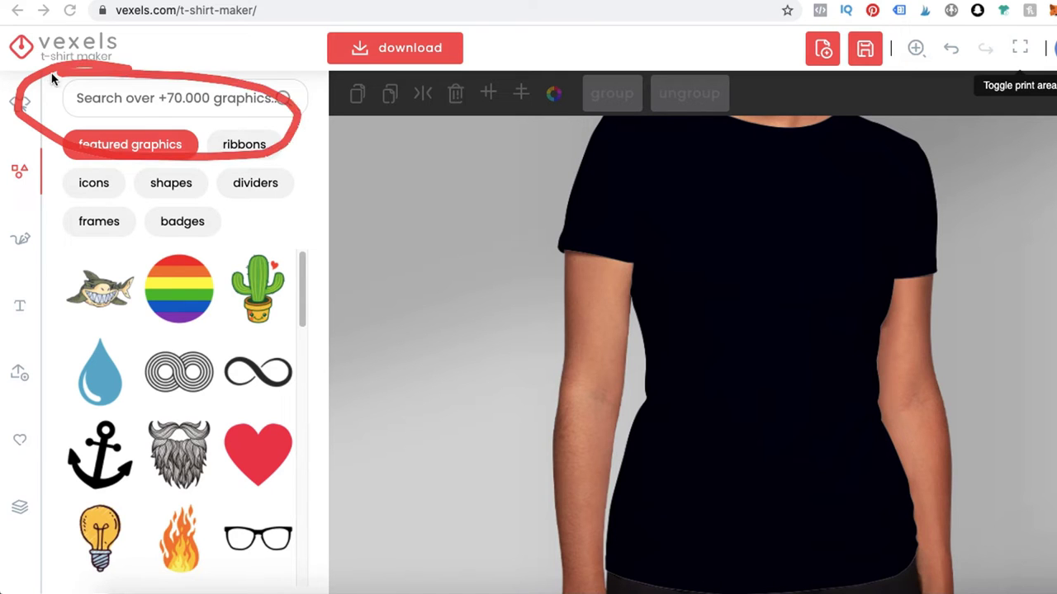
pyautogui.click(255, 292)
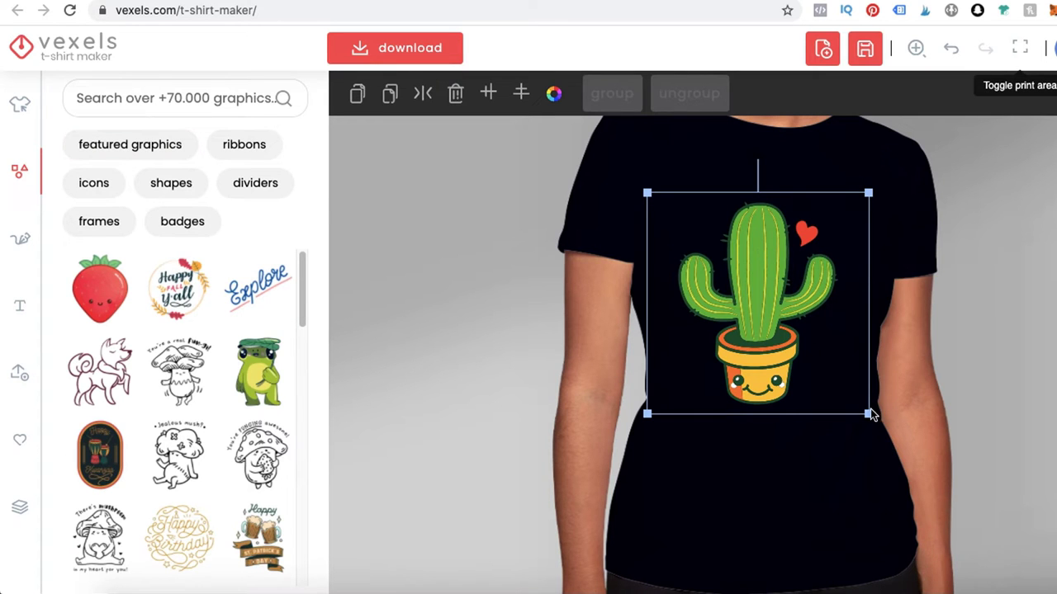
pyautogui.moveTo(870, 416); pyautogui.dragTo(838, 383)
pyautogui.moveTo(754, 342); pyautogui.dragTo(803, 280)
pyautogui.moveTo(889, 322); pyautogui.dragTo(889, 407)
pyautogui.click(836, 467)
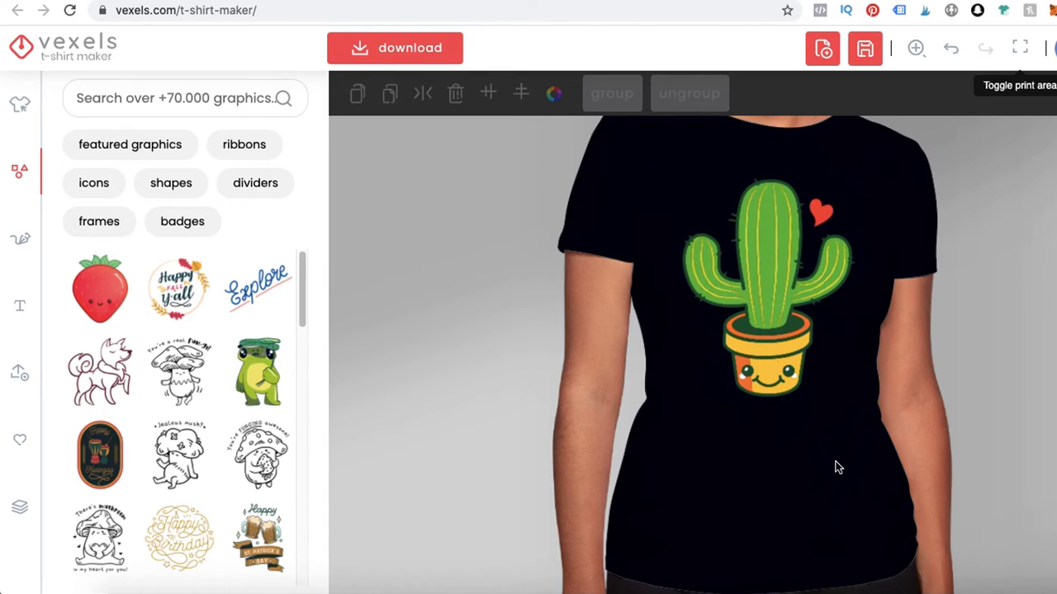
# Delete the cactus graphic from the shirt
pyautogui.click(771, 351)
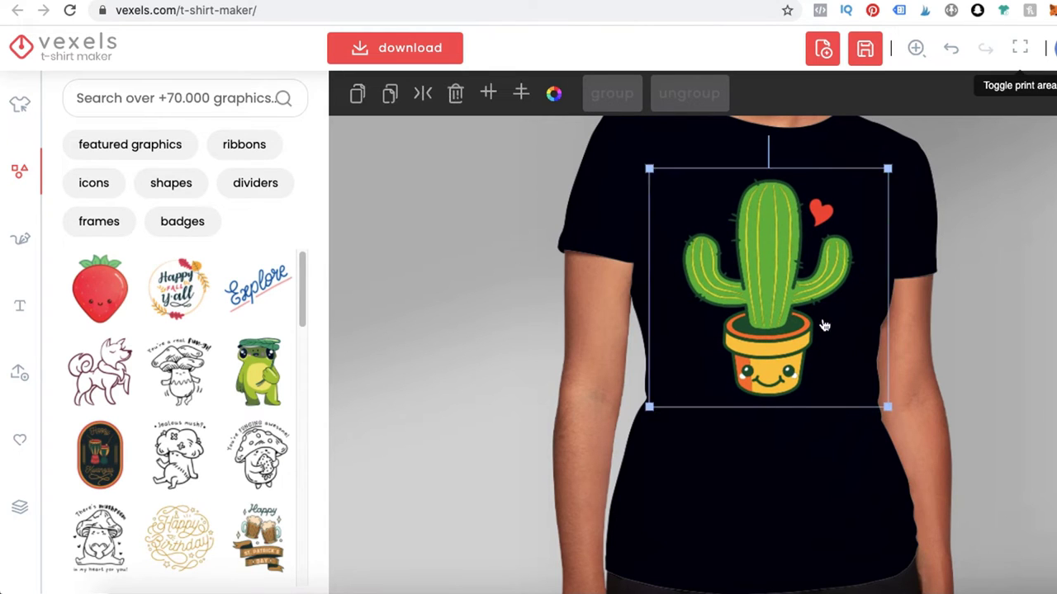
pyautogui.click(455, 99)
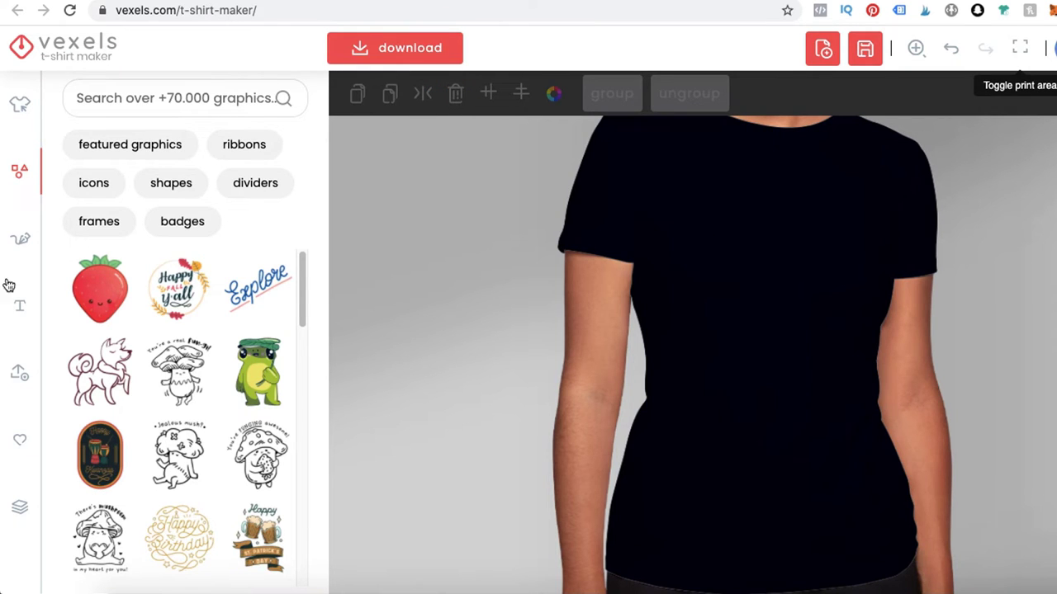
# Browse the T-shirt templates and apply the orange "Queens are born in October" crown design to the shirt
pyautogui.click(31, 241)
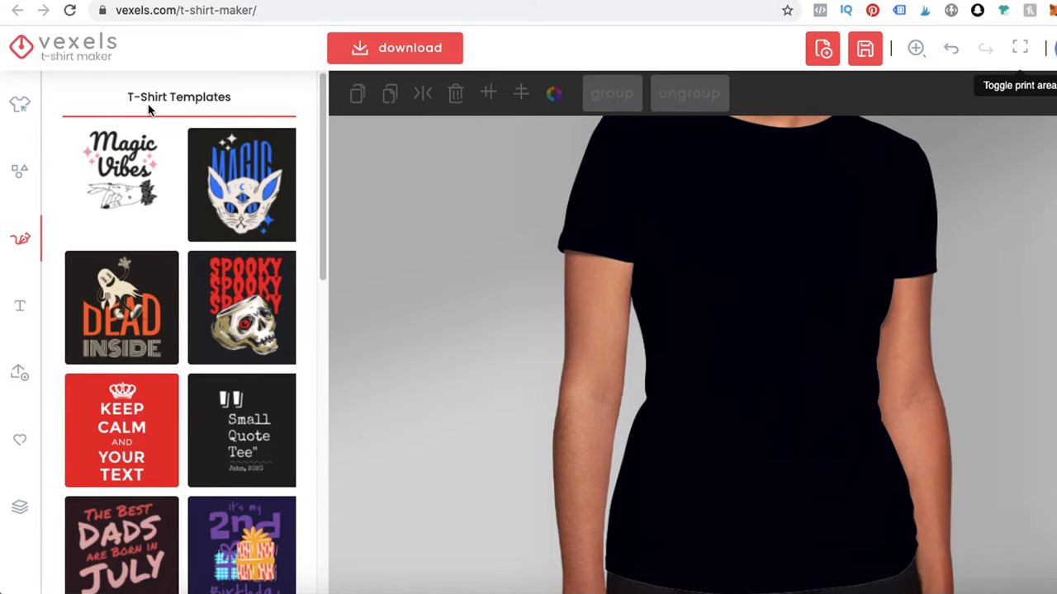
pyautogui.scroll(-3, 212, 397)
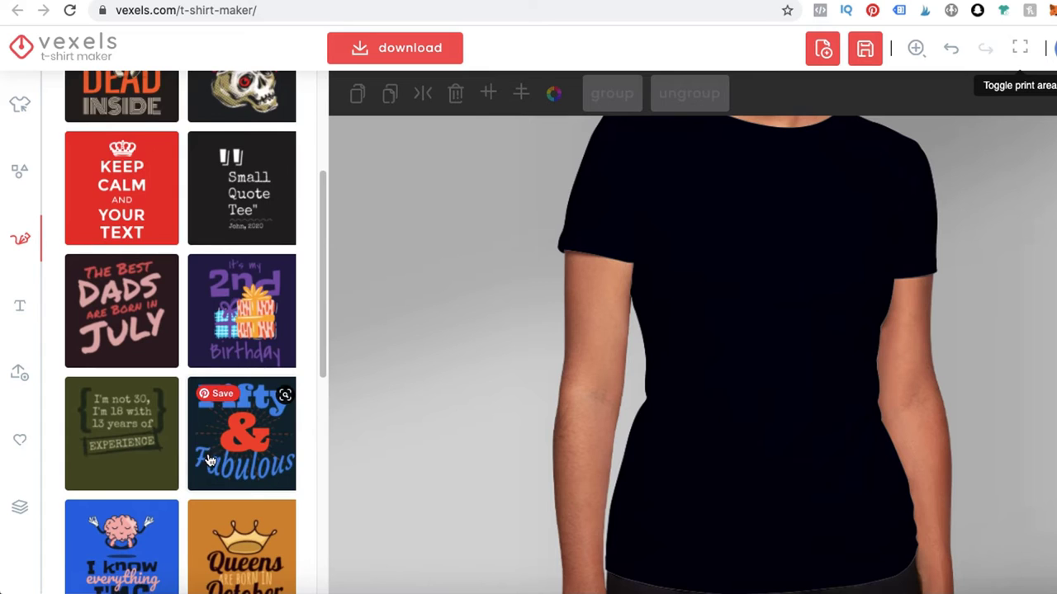
pyautogui.scroll(-1, 210, 462)
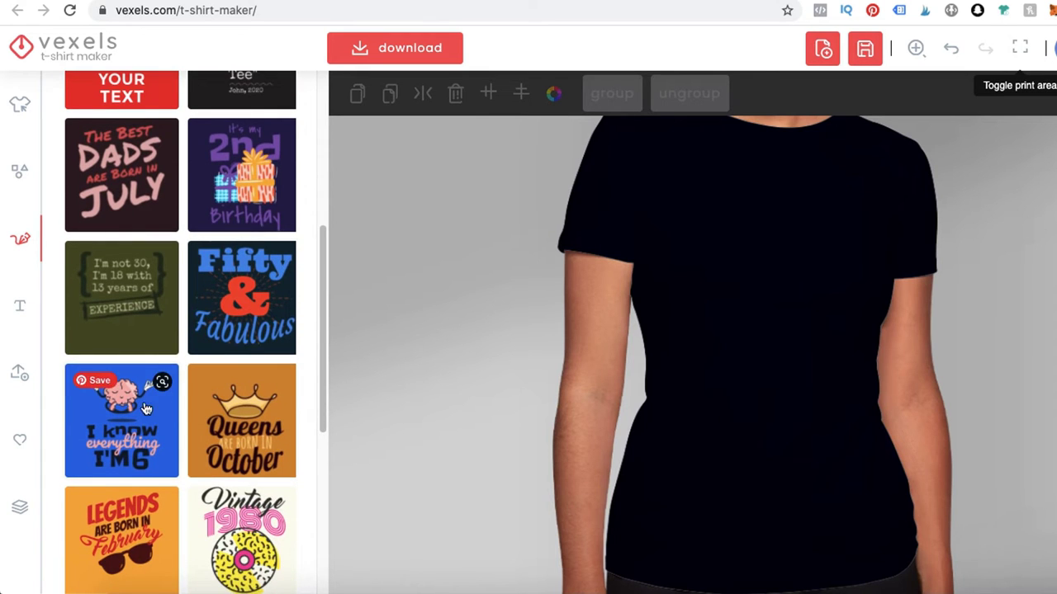
pyautogui.scroll(-2, 165, 397)
pyautogui.scroll(-1, 163, 402)
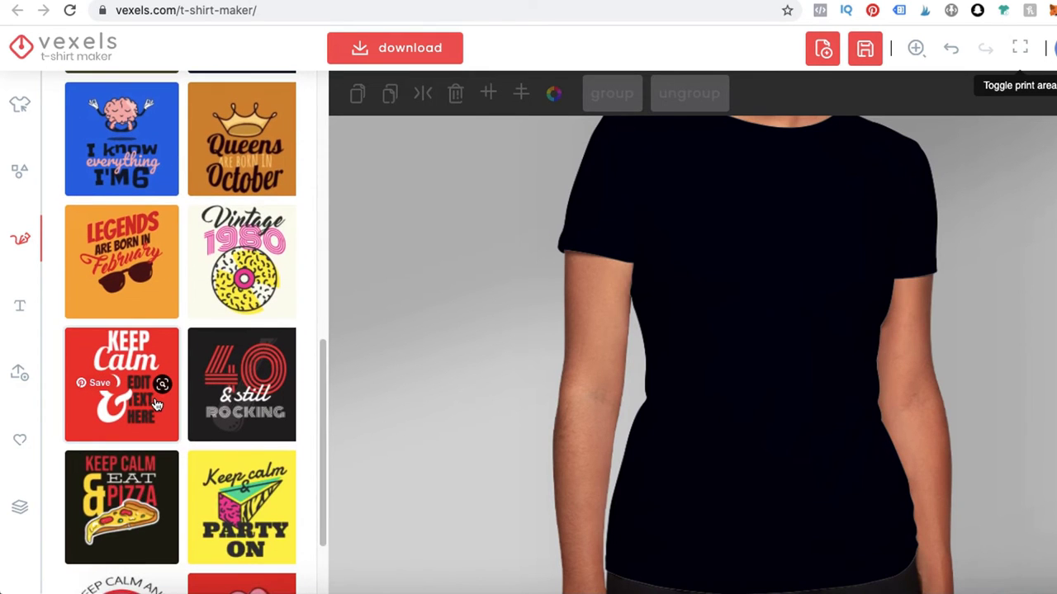
pyautogui.scroll(3, 157, 402)
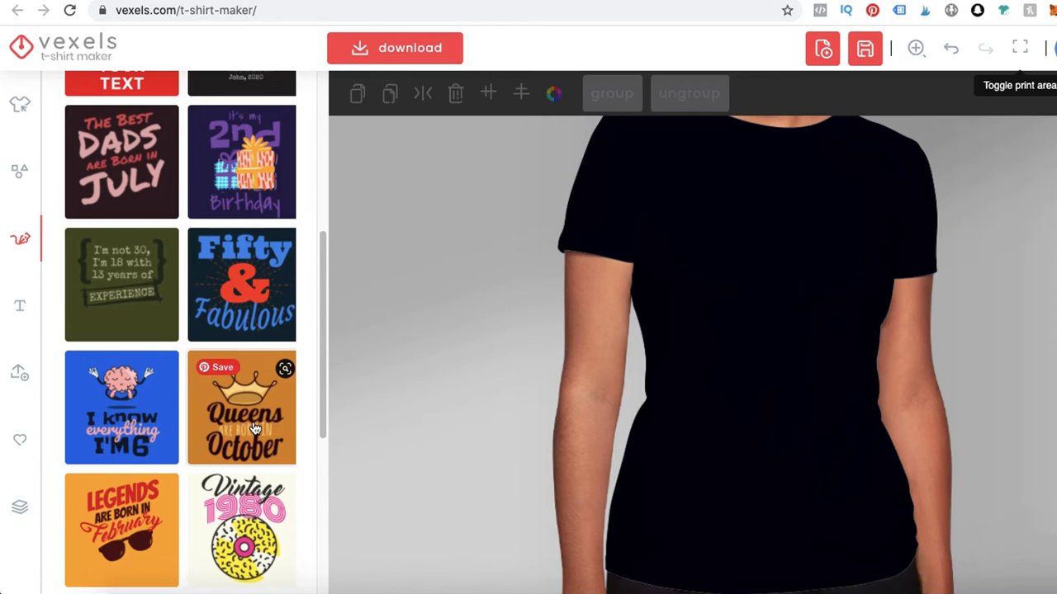
pyautogui.moveTo(247, 287)
pyautogui.mouseDown()
pyautogui.moveTo(148, 353)
pyautogui.moveTo(291, 496)
pyautogui.moveTo(258, 307)
pyautogui.mouseUp()
pyautogui.click(259, 405)
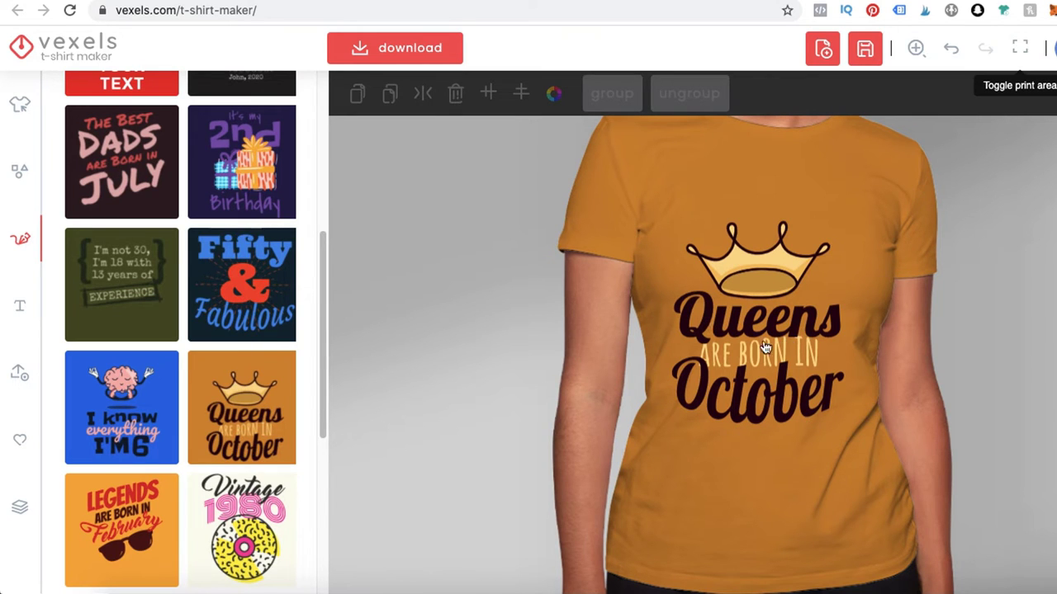
# Replace the word "October" in the shirt design's text with "August"
pyautogui.click(766, 411)
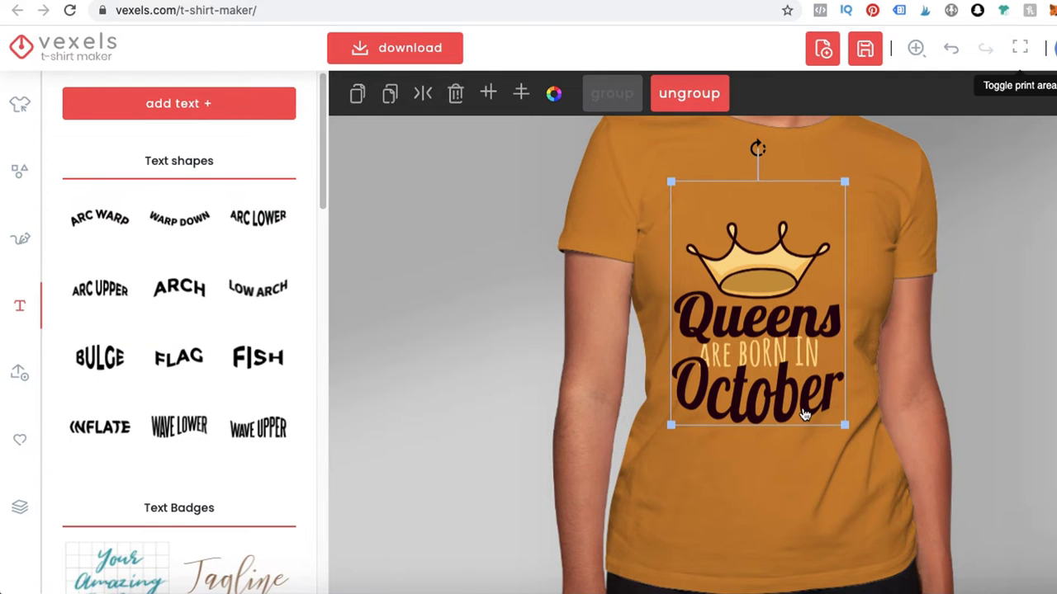
pyautogui.doubleClick(805, 414)
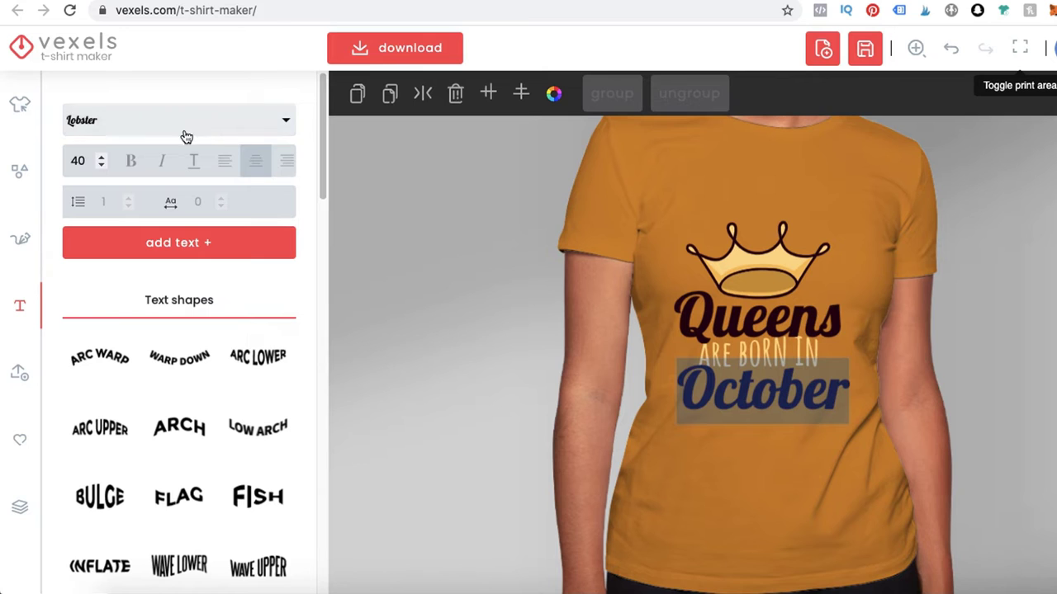
pyautogui.click(823, 407)
pyautogui.press('Right')
pyautogui.press('BackSpace')
pyautogui.press('BackSpace')
pyautogui.press('BackSpace')
pyautogui.press('BackSpace')
pyautogui.press('BackSpace')
pyautogui.press('BackSpace')
pyautogui.press('BackSpace')
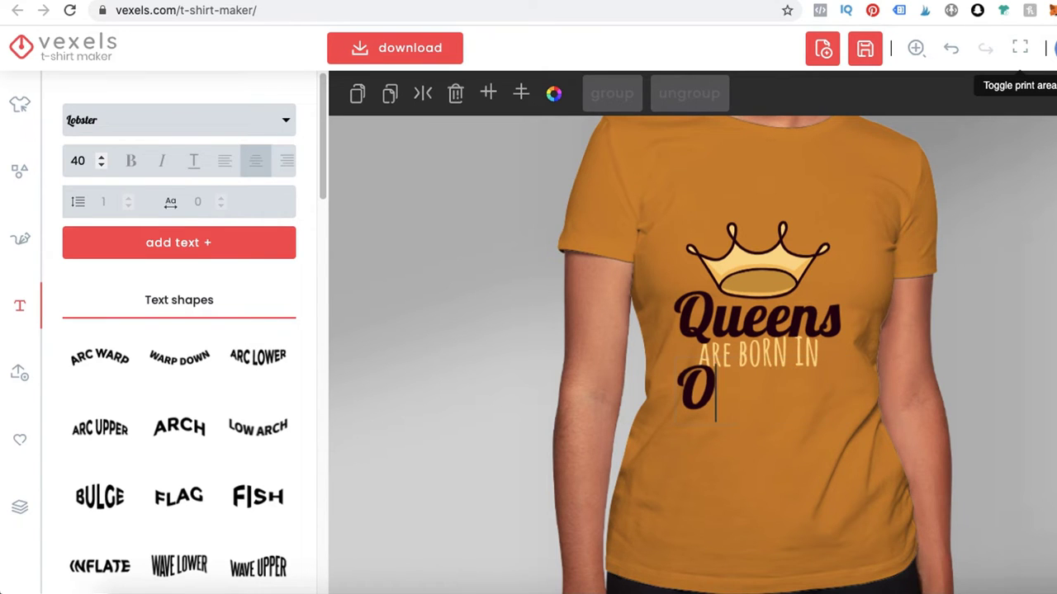
pyautogui.write('August')
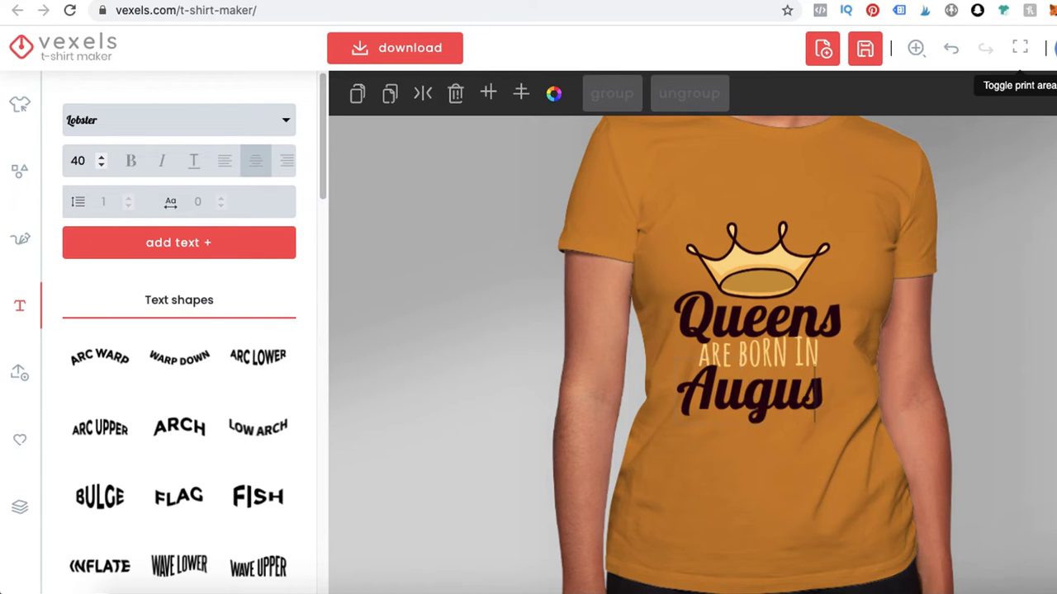
pyautogui.click(998, 359)
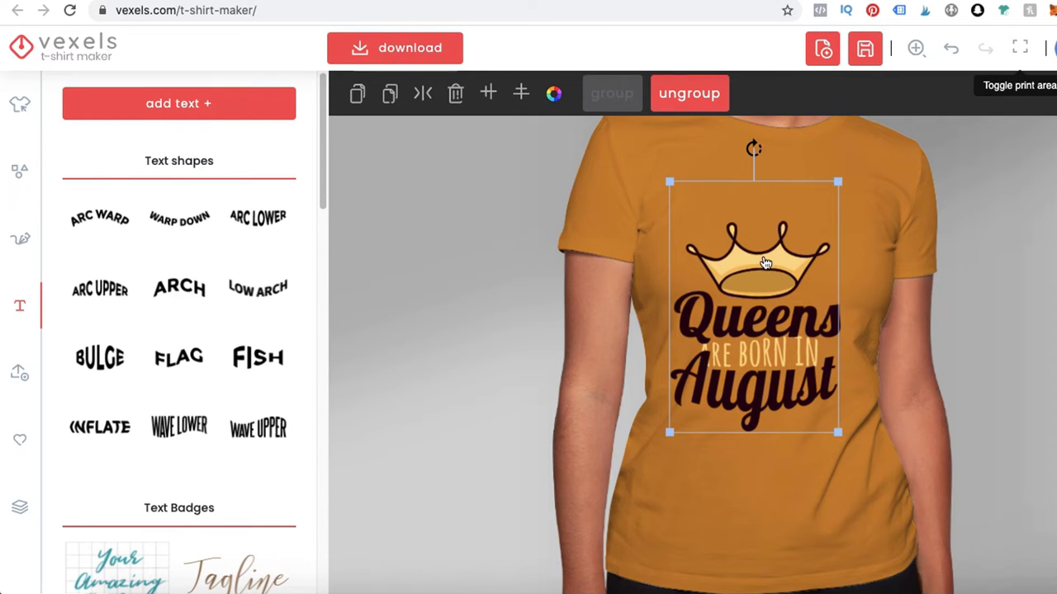
# Look through the T-shirt templates, then examine the available text shapes and text badges
pyautogui.click(20, 238)
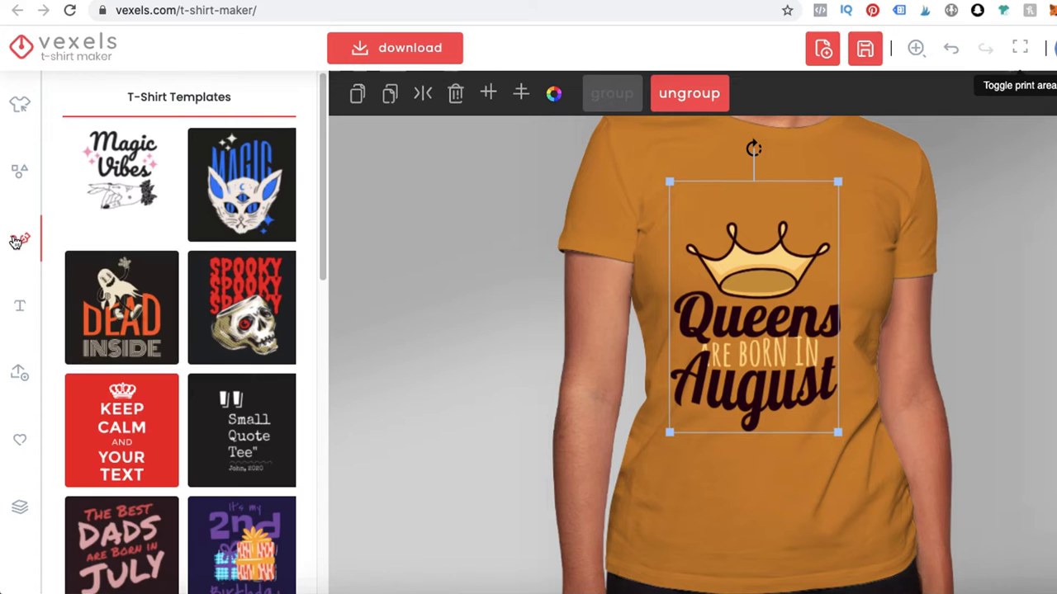
pyautogui.scroll(-1, 187, 330)
pyautogui.scroll(-10, 214, 402)
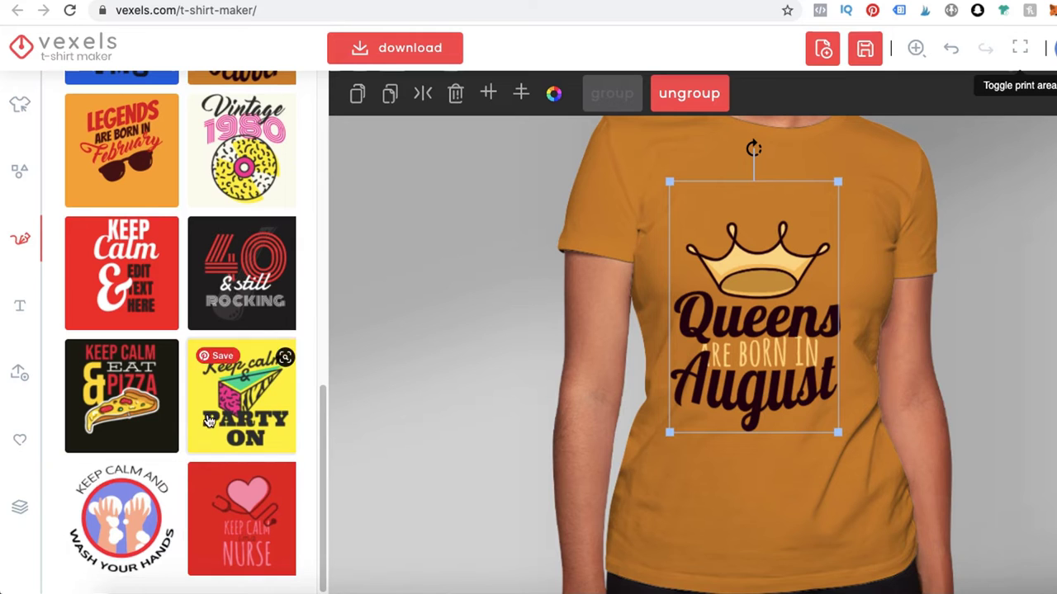
pyautogui.scroll(1, 169, 284)
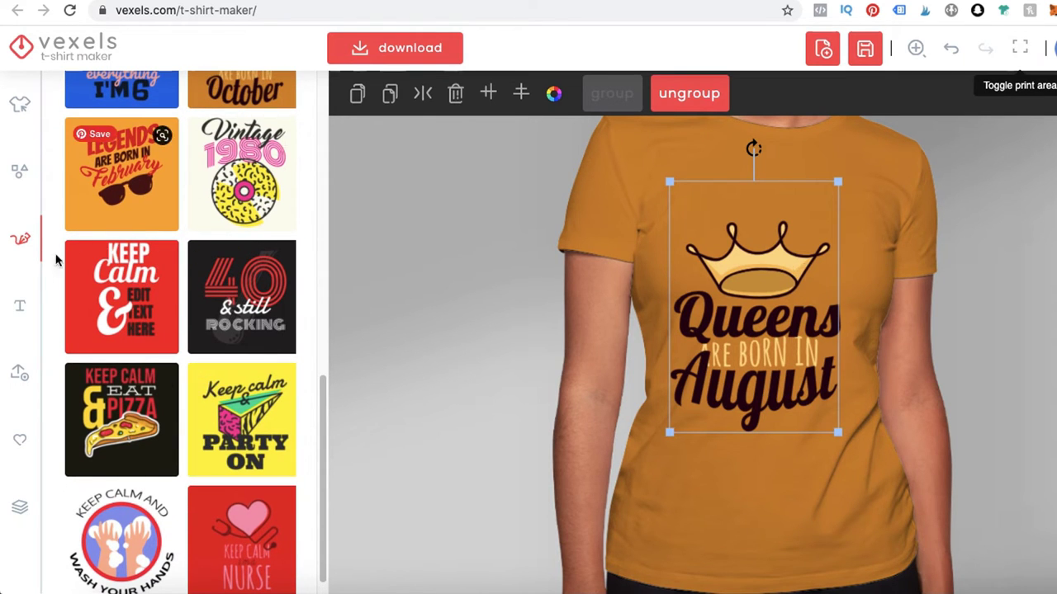
pyautogui.click(18, 314)
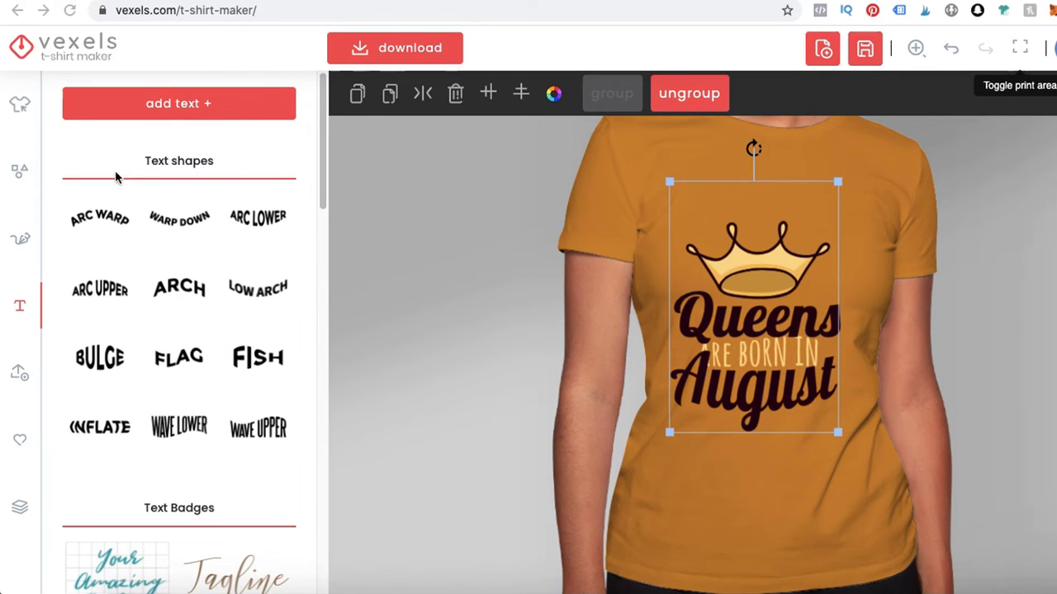
pyautogui.scroll(-1, 246, 363)
pyautogui.scroll(-6, 176, 231)
pyautogui.scroll(4, 176, 231)
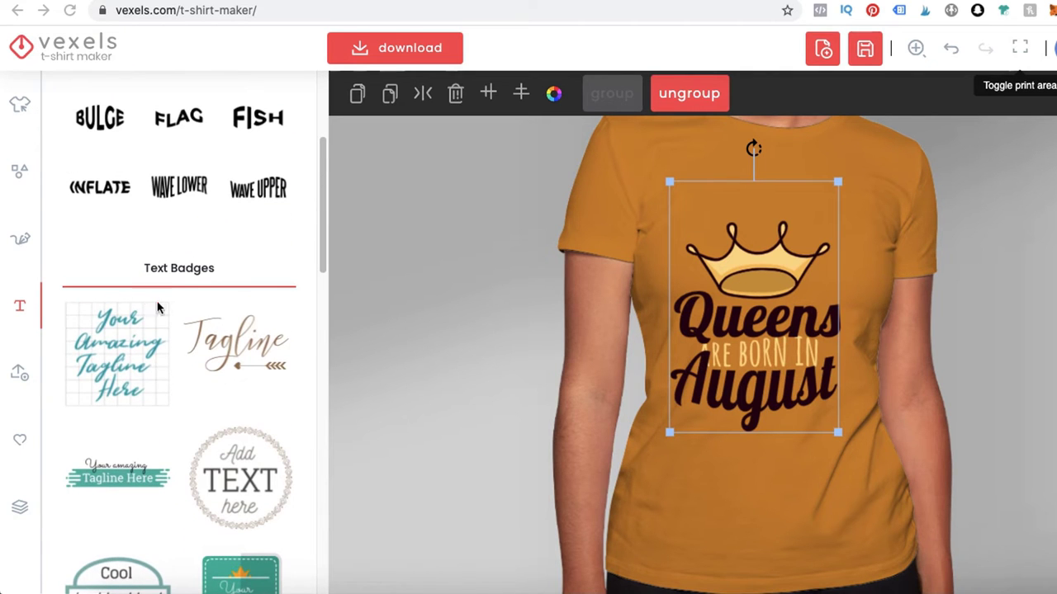
pyautogui.scroll(-10, 132, 347)
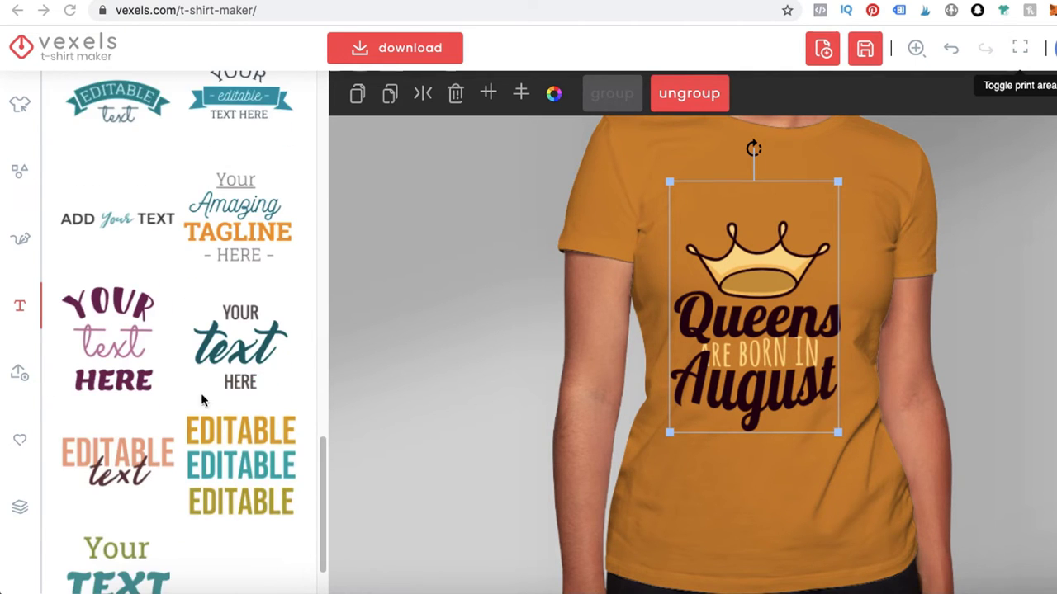
pyautogui.scroll(-1, 208, 429)
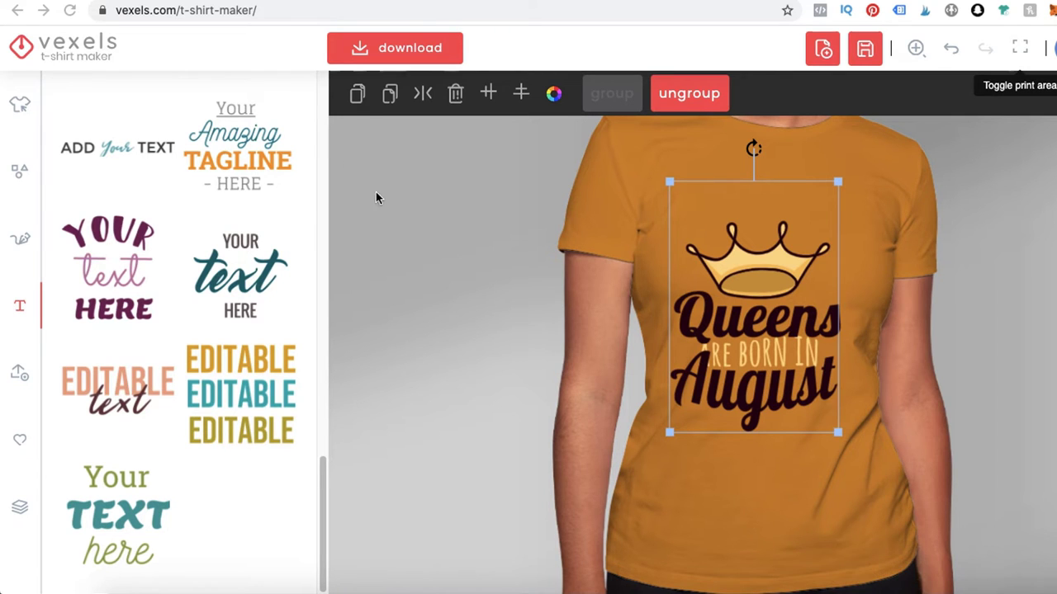
# Open the Logo Maker from the tools on the Vexels website
pyautogui.moveTo(366, 19)
pyautogui.mouseDown()
pyautogui.moveTo(280, 35)
pyautogui.moveTo(412, 162)
pyautogui.moveTo(512, 40)
pyautogui.moveTo(299, 35)
pyautogui.mouseUp()
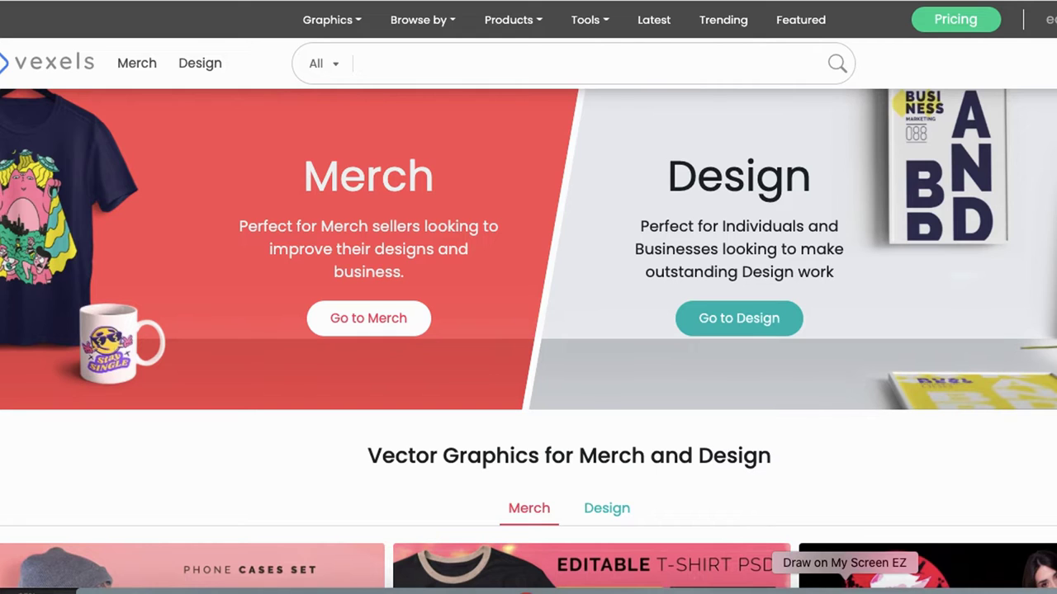
pyautogui.click(585, 20)
pyautogui.click(613, 108)
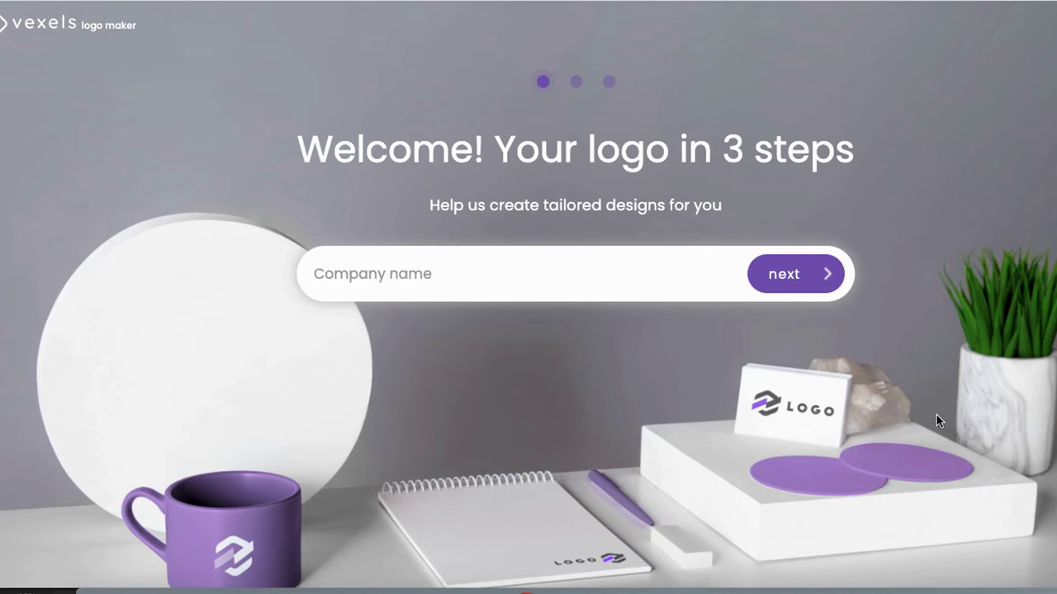
# Start a logo with the company name "Wolf Apparel" and choose Clothing as what the logo is for
pyautogui.moveTo(272, 287); pyautogui.dragTo(376, 235)
pyautogui.moveTo(440, 363); pyautogui.dragTo(358, 224)
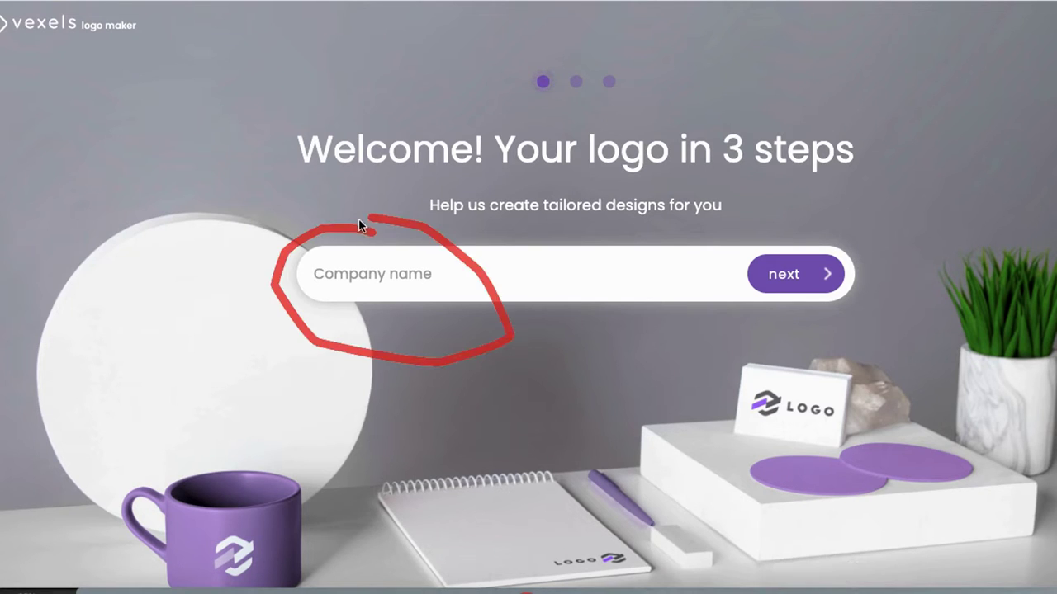
pyautogui.click(384, 274)
pyautogui.write('Wolf Apparel')
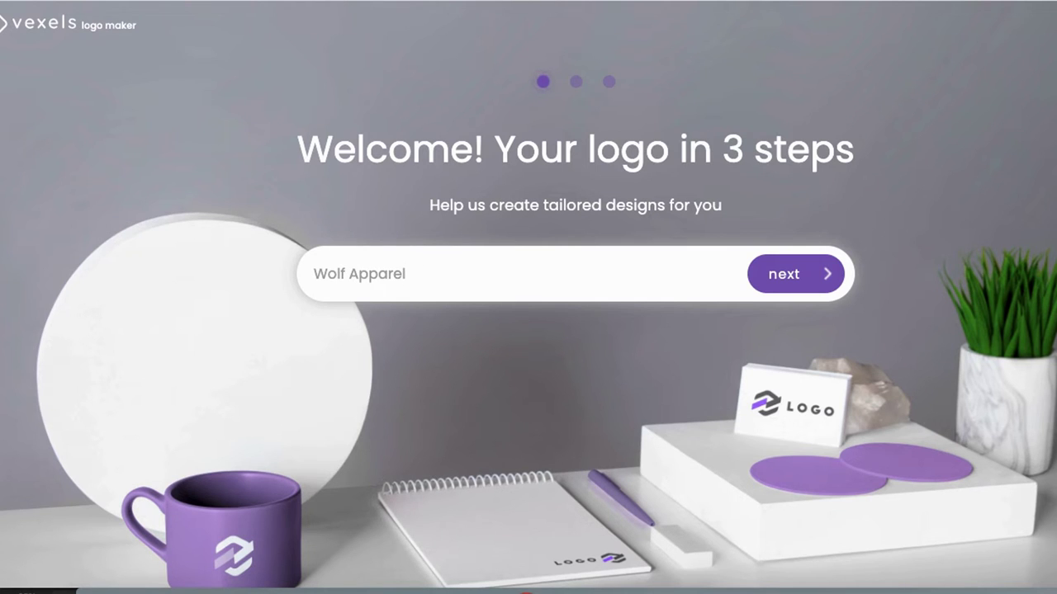
pyautogui.click(774, 281)
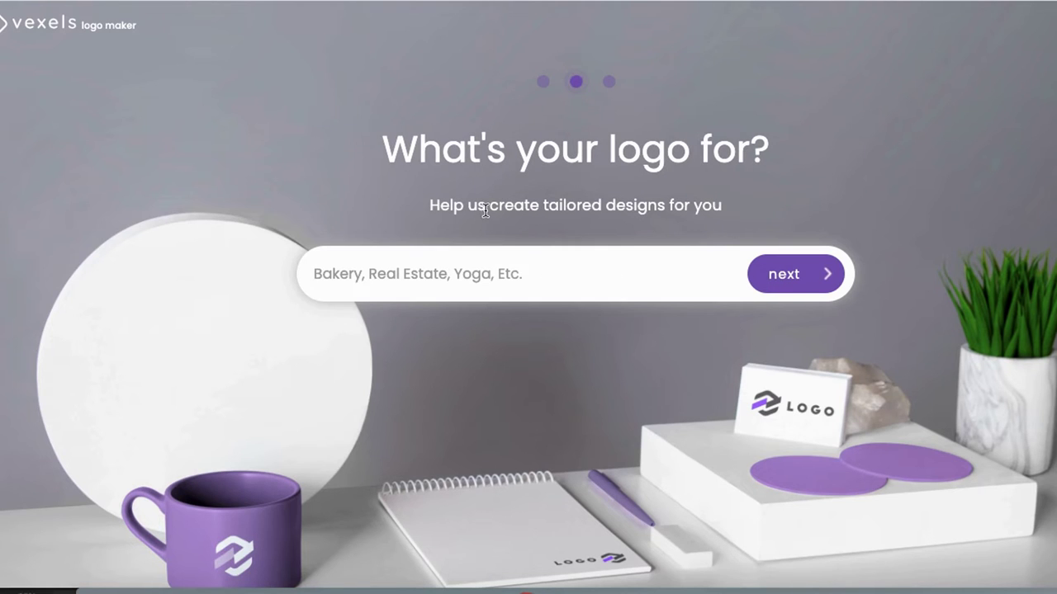
pyautogui.write('Clothin')
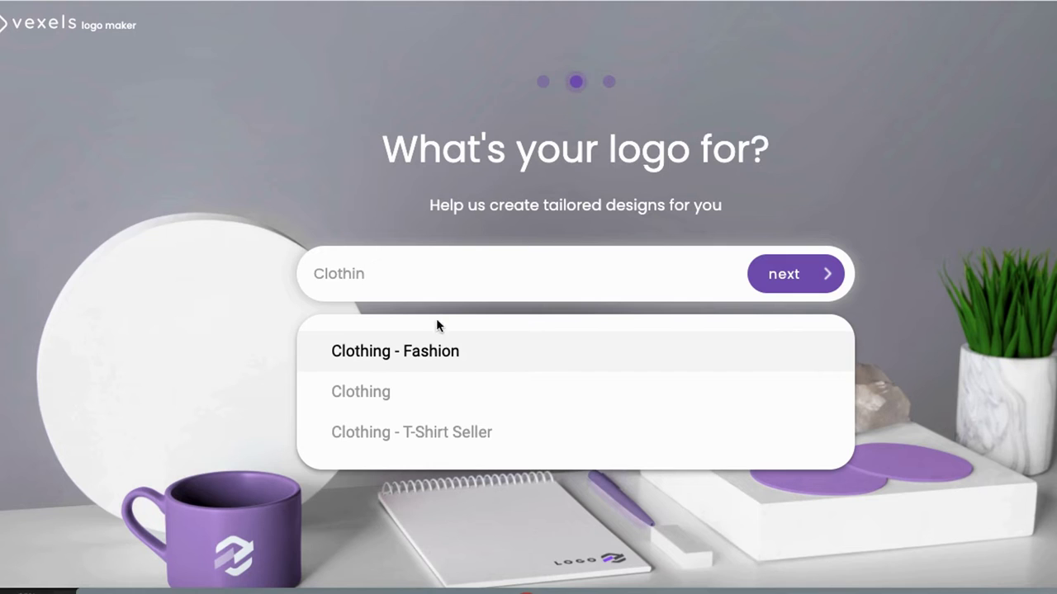
pyautogui.click(402, 391)
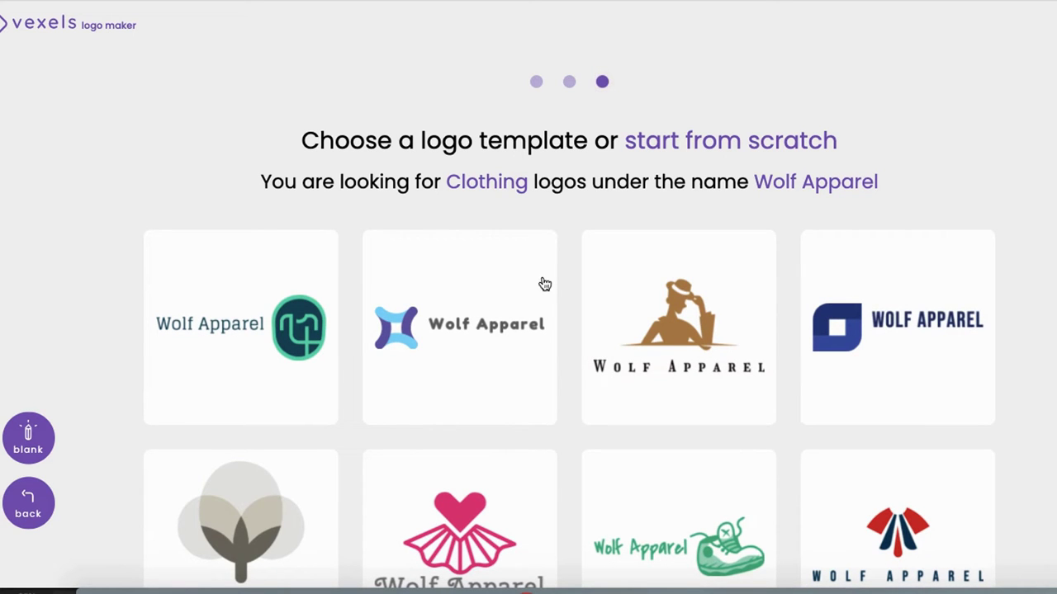
# Browse the suggested Wolf Apparel logos and open the template with the orange T-shirt and white star
pyautogui.scroll(-3, 561, 279)
pyautogui.scroll(-1, 562, 278)
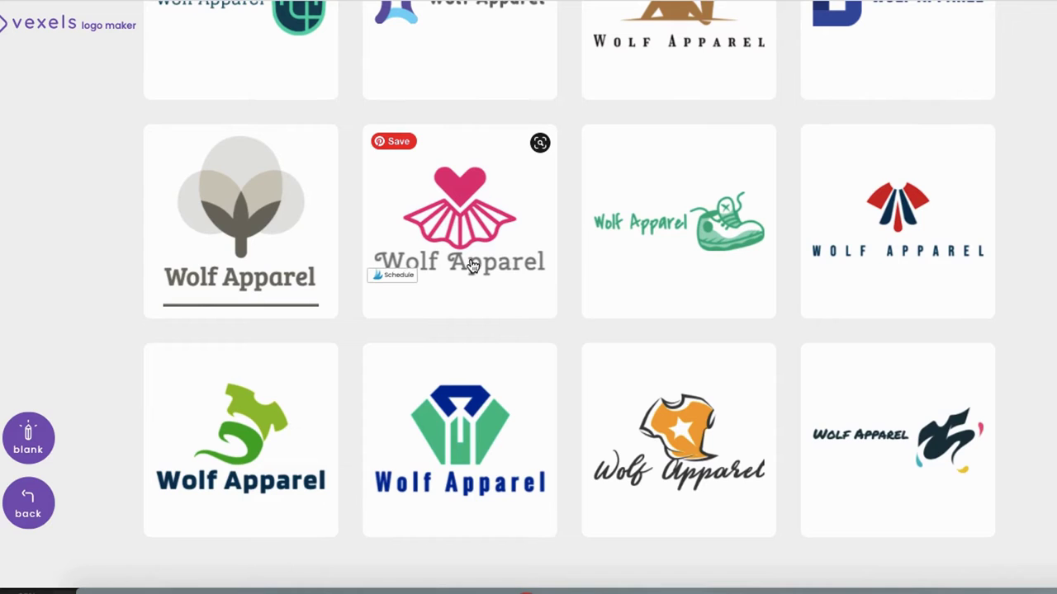
pyautogui.scroll(-5, 900, 376)
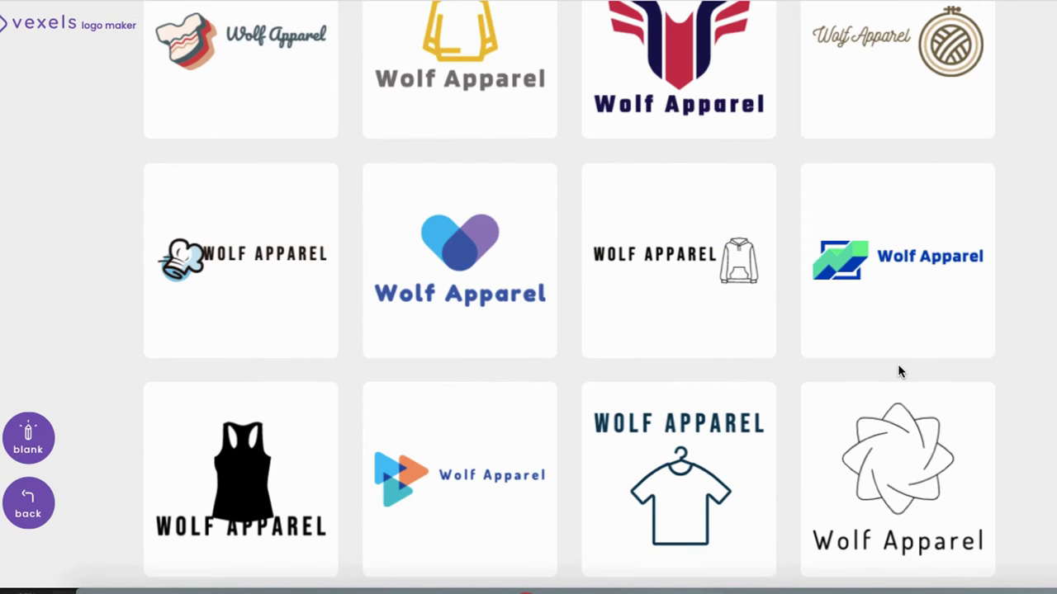
pyautogui.scroll(-1, 900, 372)
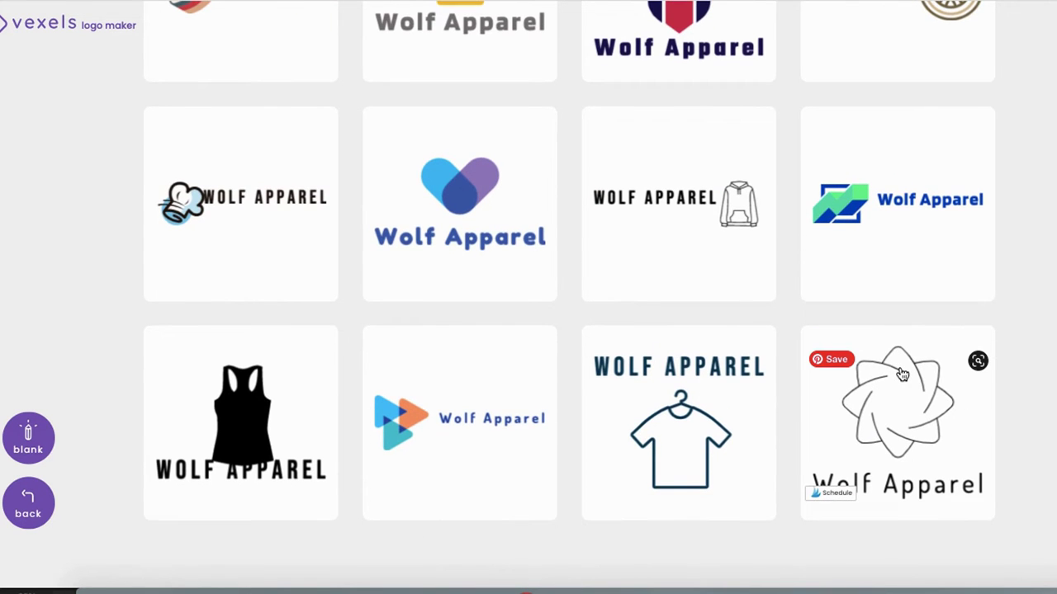
pyautogui.scroll(-5, 903, 374)
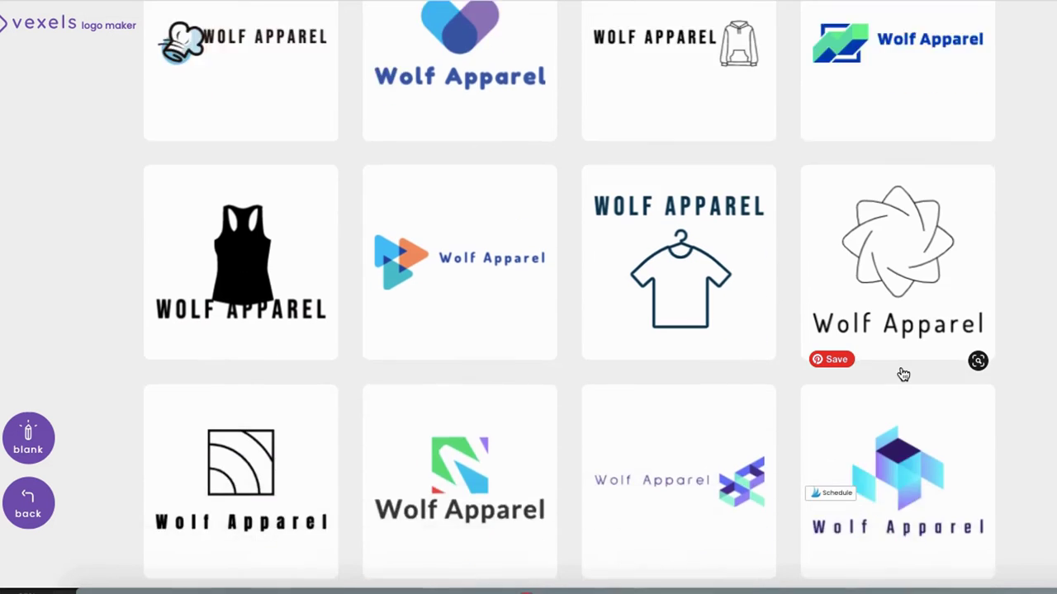
pyautogui.scroll(-5, 903, 374)
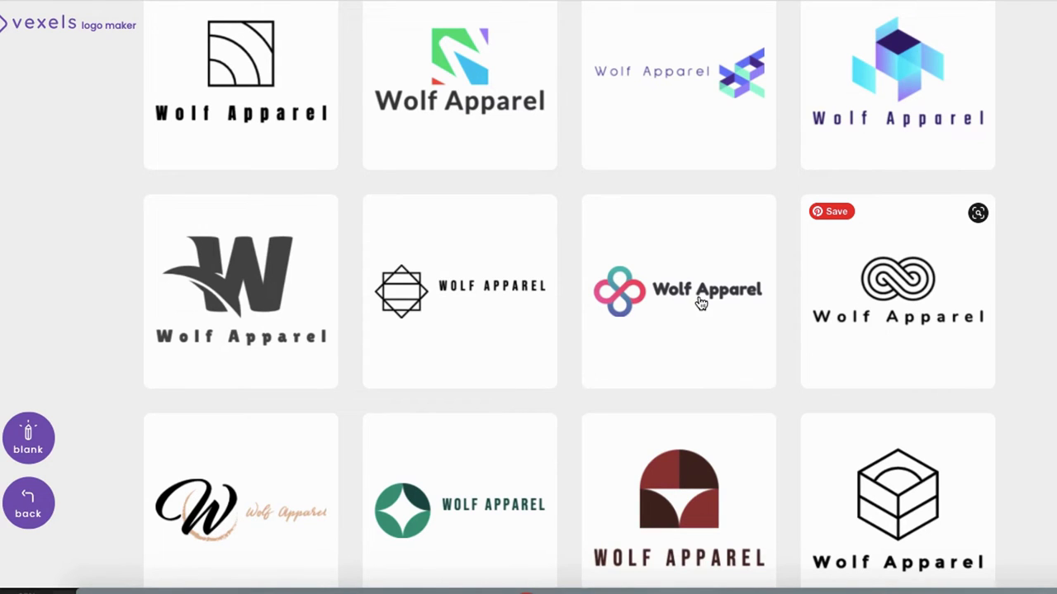
pyautogui.scroll(-1, 696, 304)
pyautogui.scroll(-5, 698, 304)
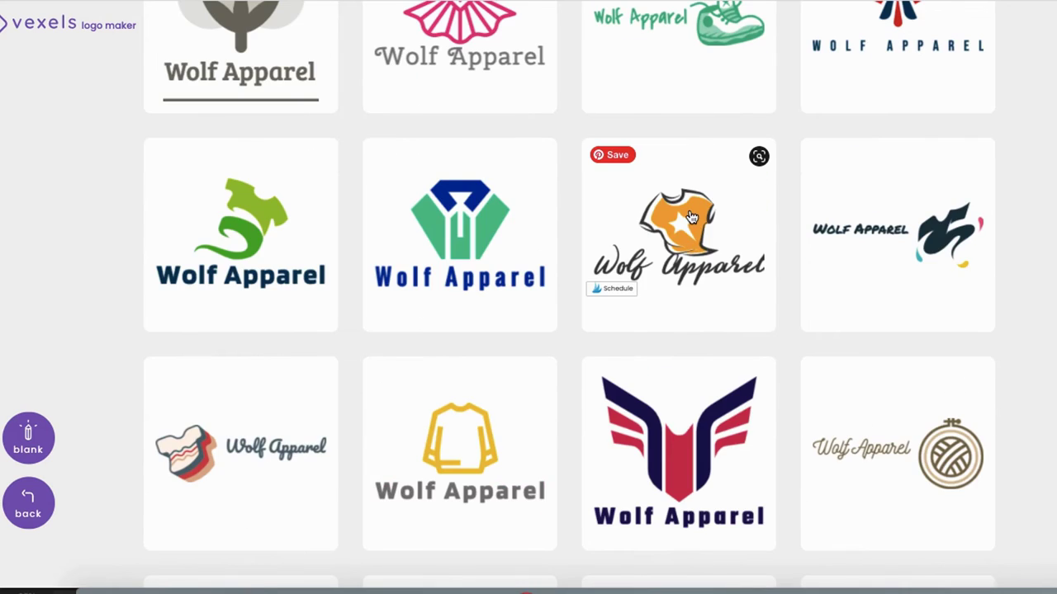
pyautogui.click(688, 213)
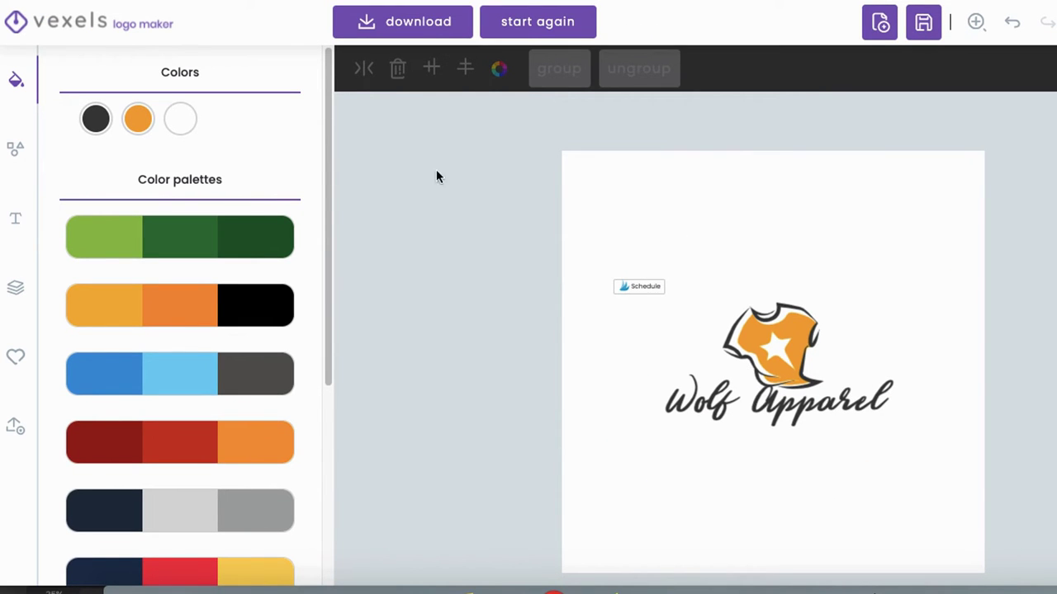
# Search the logo graphics for "wolf" and add the light blue standing wolf illustration to the canvas
pyautogui.click(16, 155)
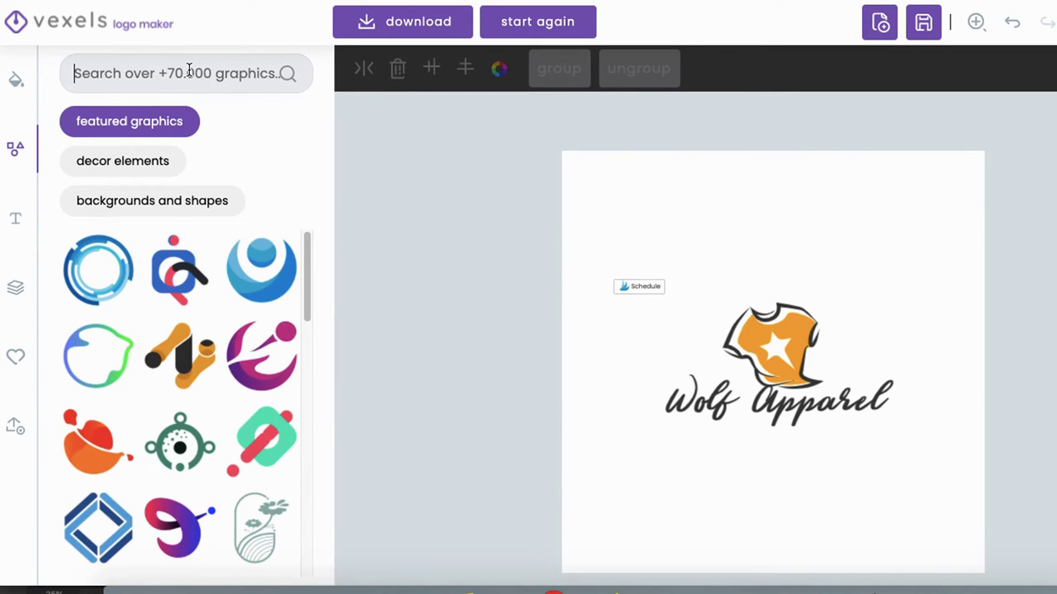
pyautogui.write('wolf')
pyautogui.press('Return')
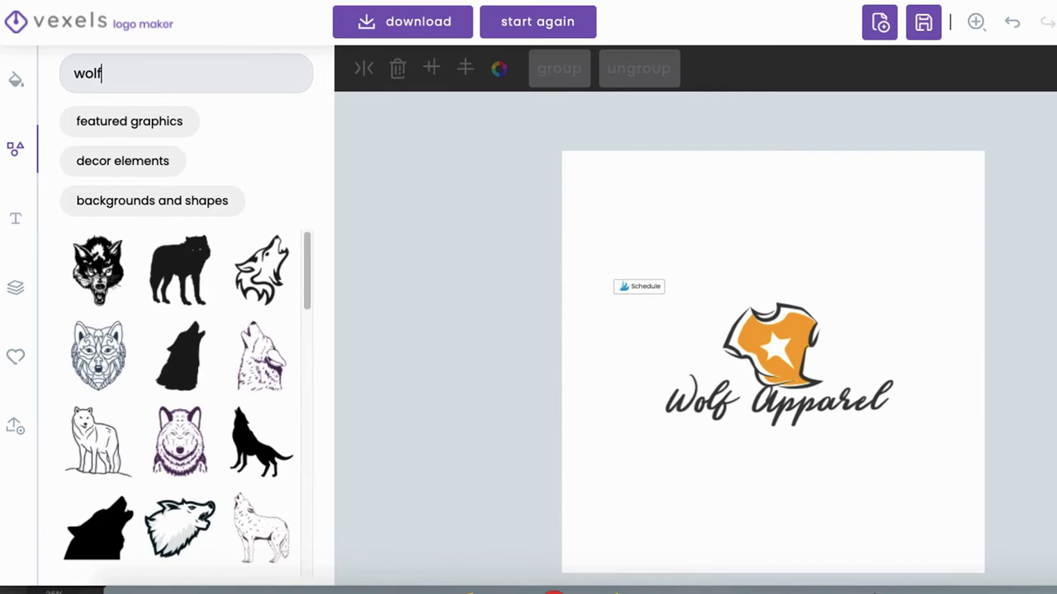
pyautogui.scroll(-10, 165, 407)
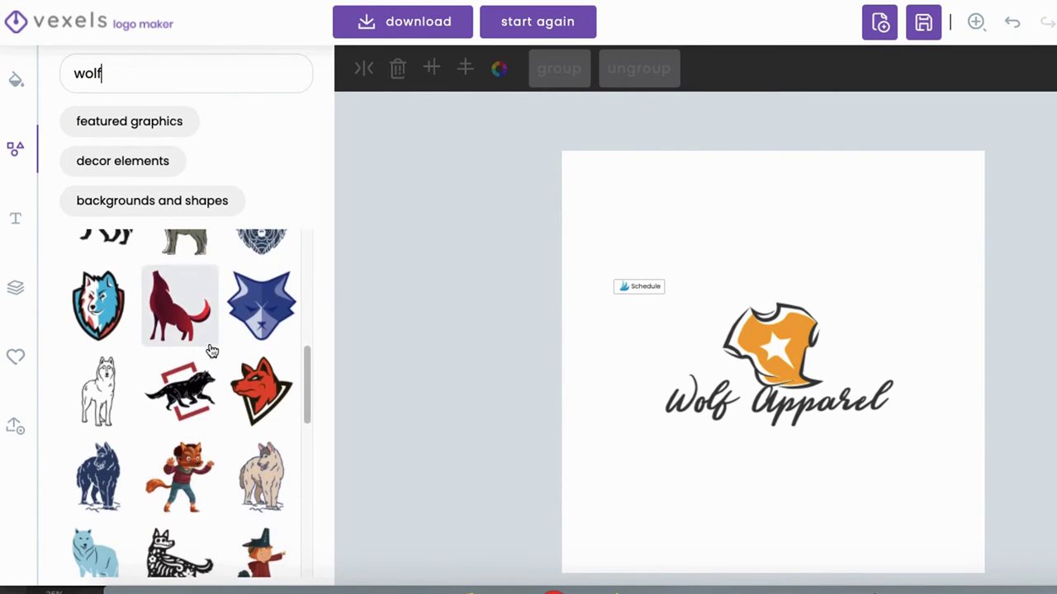
pyautogui.scroll(-4, 223, 339)
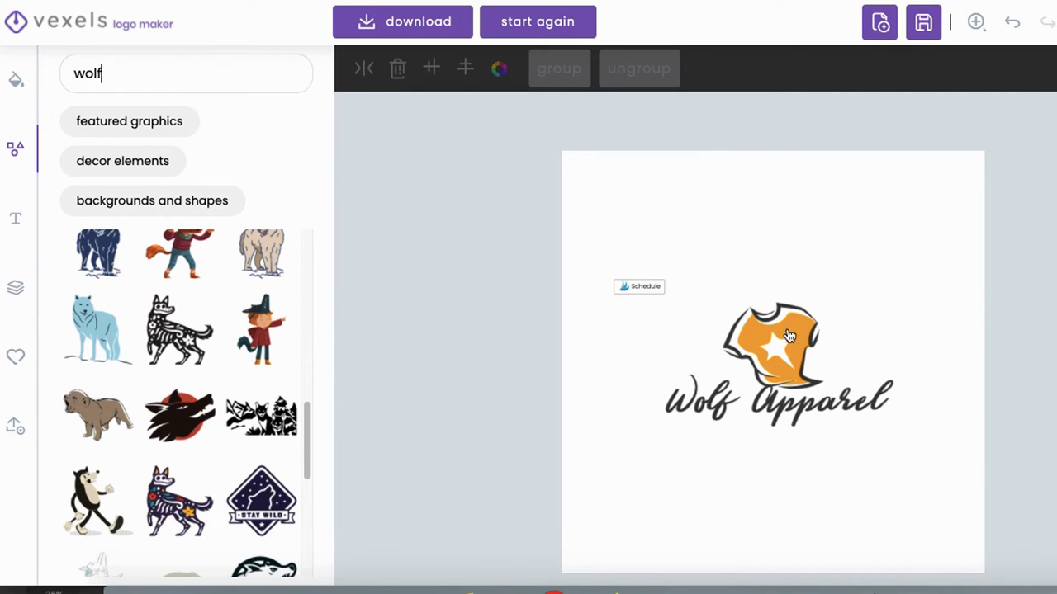
pyautogui.click(109, 334)
pyautogui.moveTo(784, 368); pyautogui.dragTo(688, 342)
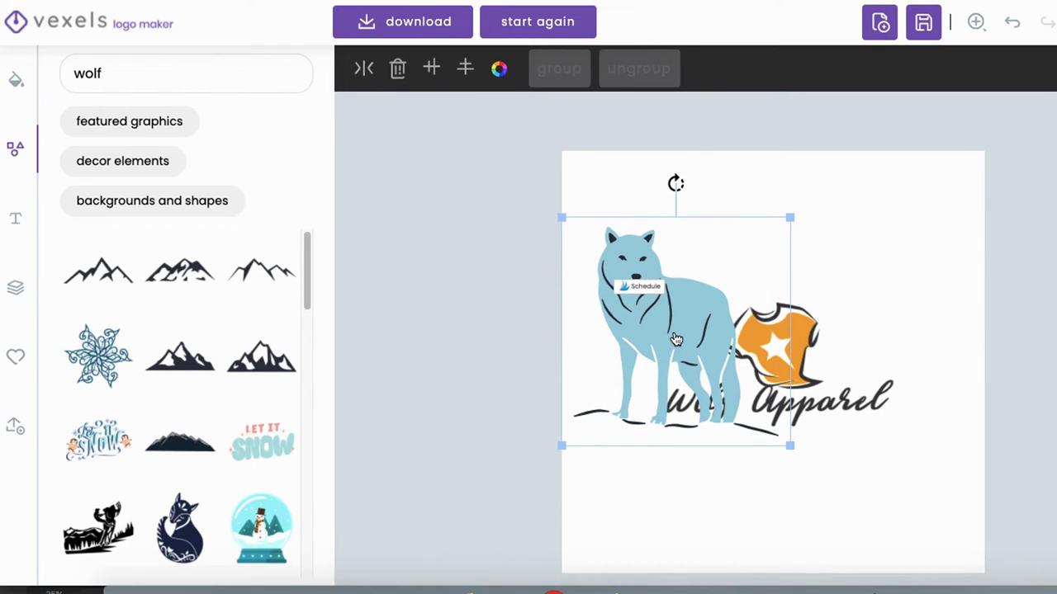
# Delete the orange T-shirt graphic from the logo and move the wolf illustration to the centre of the canvas
pyautogui.click(805, 350)
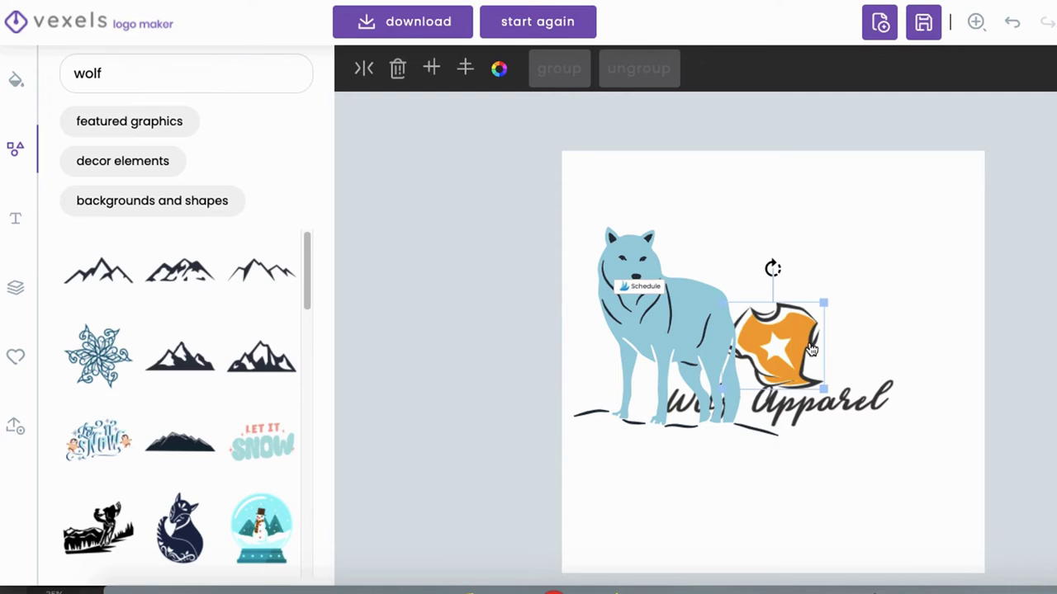
pyautogui.moveTo(800, 350); pyautogui.dragTo(853, 262)
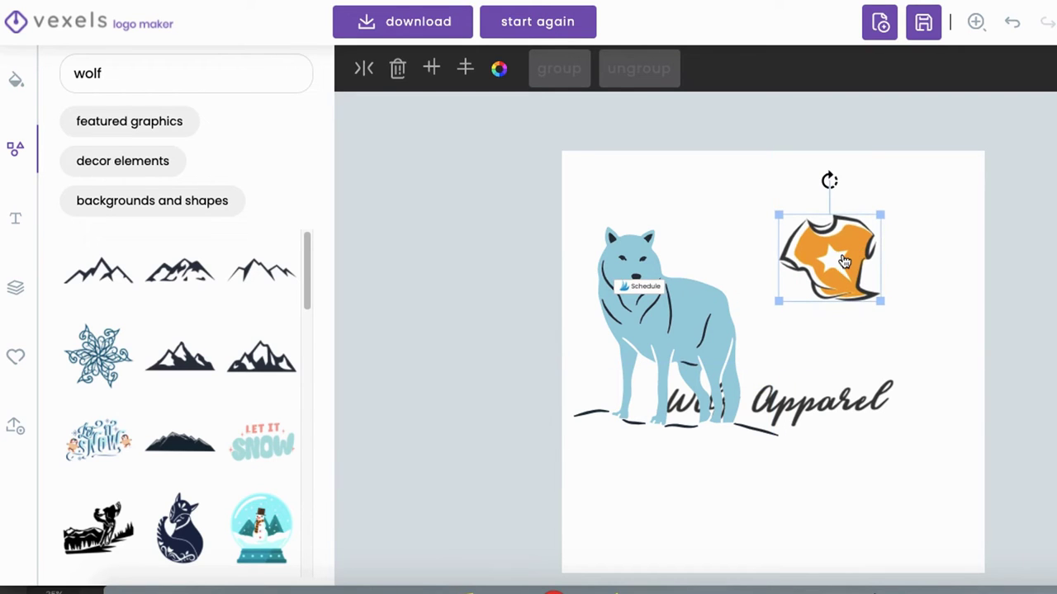
pyautogui.click(397, 69)
pyautogui.moveTo(701, 349); pyautogui.dragTo(793, 341)
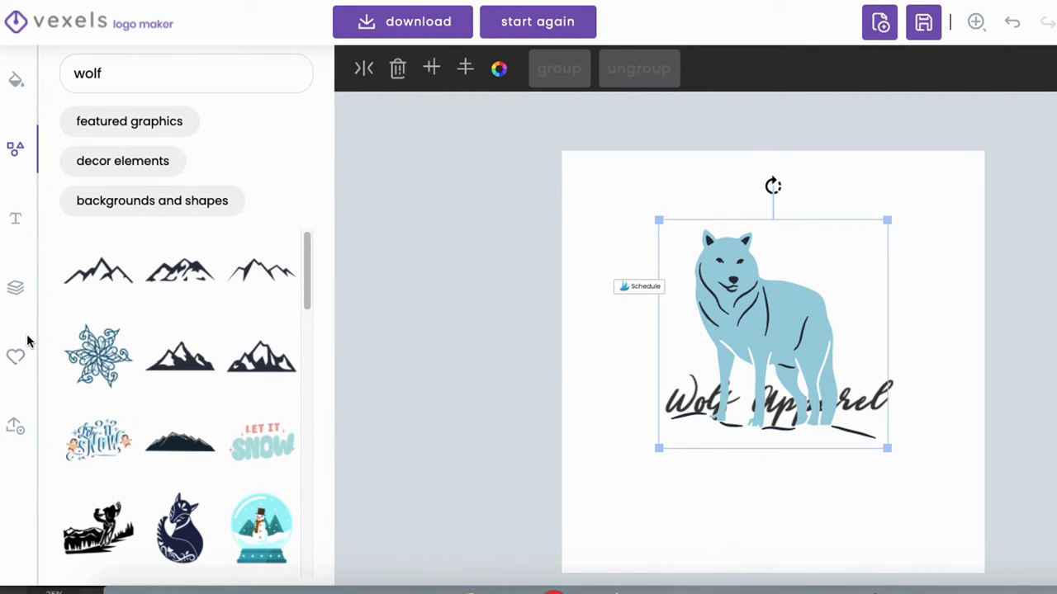
# Reorder the layers so the Wolf Apparel text sits in front of the wolf illustration
pyautogui.click(15, 288)
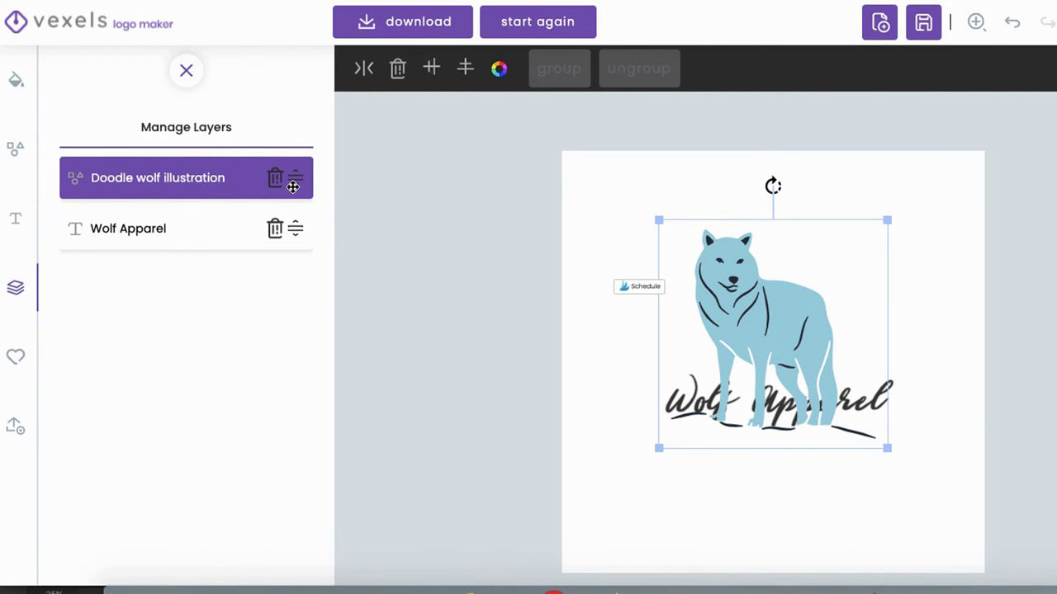
pyautogui.moveTo(304, 176); pyautogui.dragTo(294, 231)
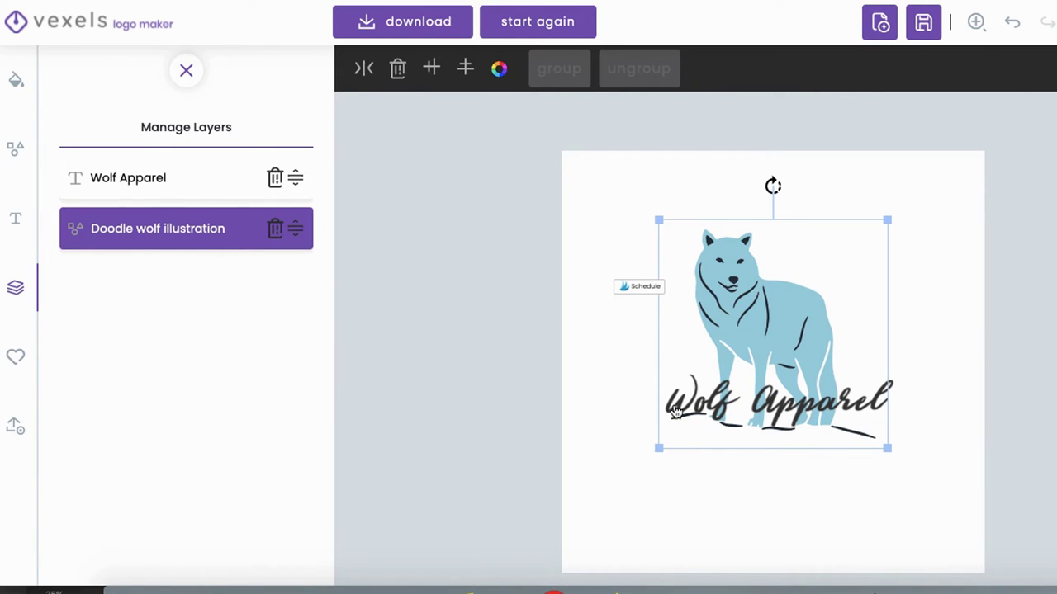
pyautogui.click(601, 401)
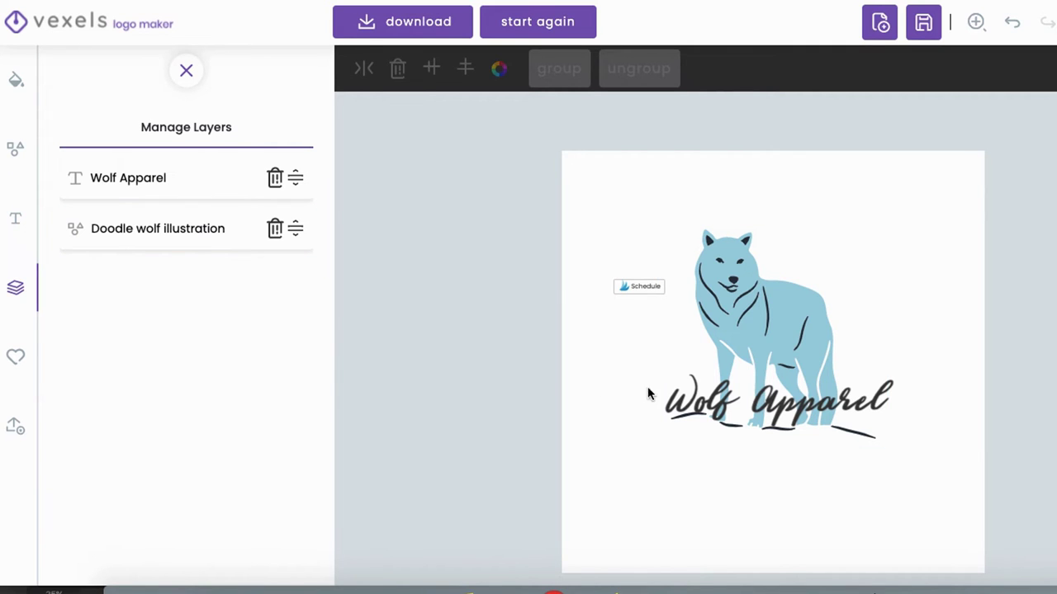
# Recolor the Wolf Apparel text dark blue with hex value #033c9e
pyautogui.click(710, 414)
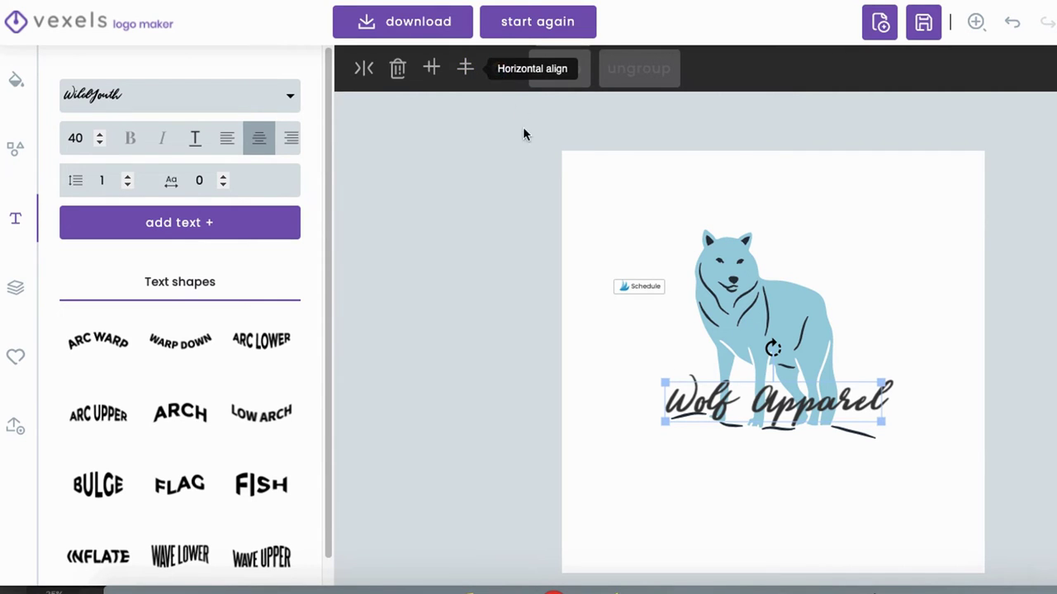
pyautogui.click(499, 69)
pyautogui.click(665, 112)
pyautogui.moveTo(666, 112); pyautogui.dragTo(679, 135)
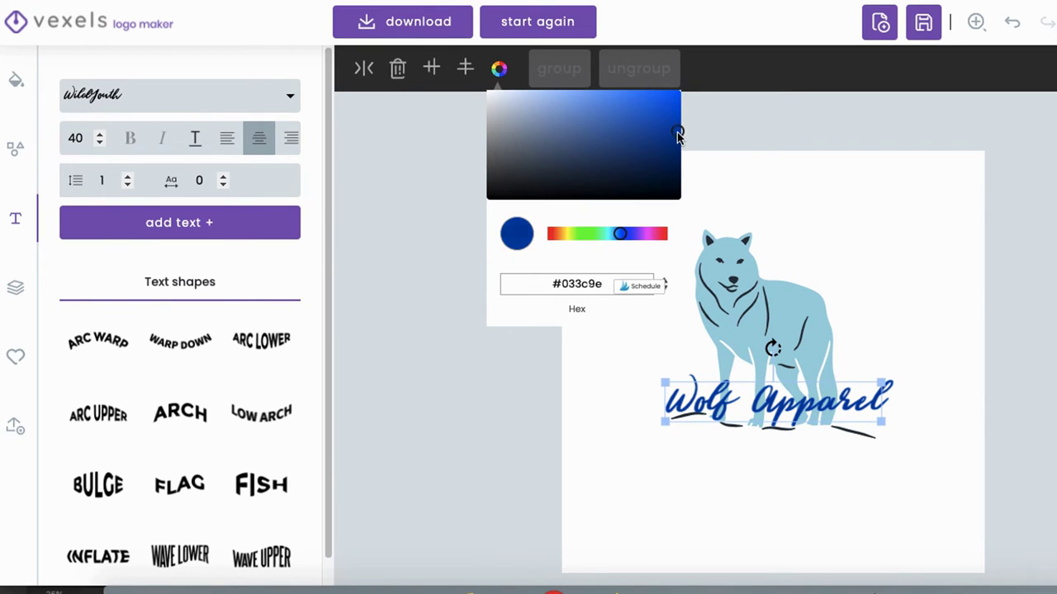
pyautogui.click(842, 269)
# Enlarge and recentre the Wolf Apparel text, and scale the wolf illustration up slightly behind it
pyautogui.click(803, 401)
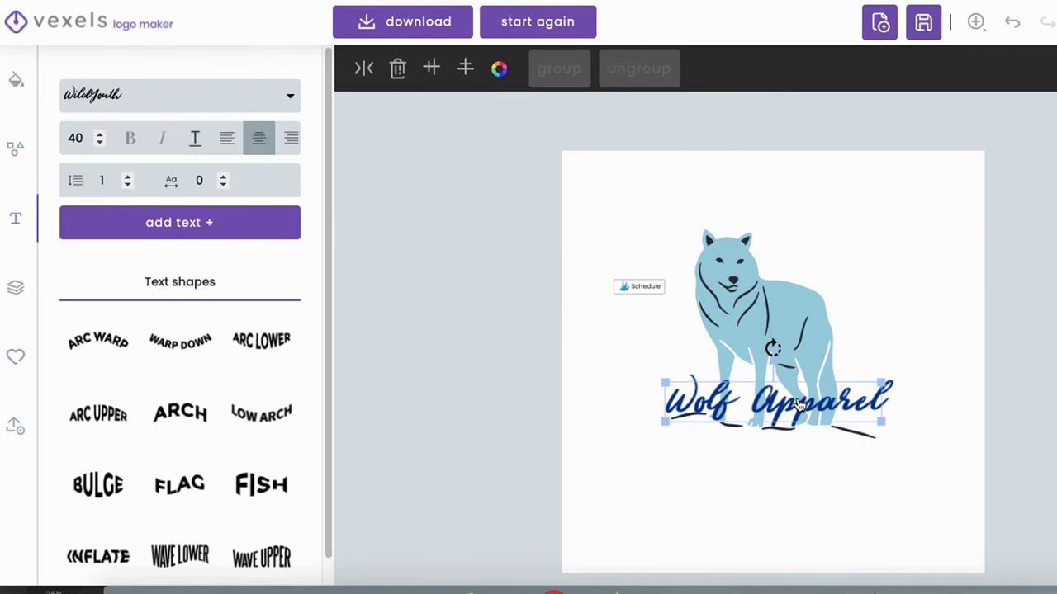
pyautogui.moveTo(883, 427); pyautogui.dragTo(972, 479)
pyautogui.moveTo(907, 413); pyautogui.dragTo(843, 406)
pyautogui.click(784, 327)
pyautogui.moveTo(889, 449)
pyautogui.mouseDown()
pyautogui.moveTo(933, 488)
pyautogui.moveTo(872, 438)
pyautogui.mouseUp()
pyautogui.click(705, 337)
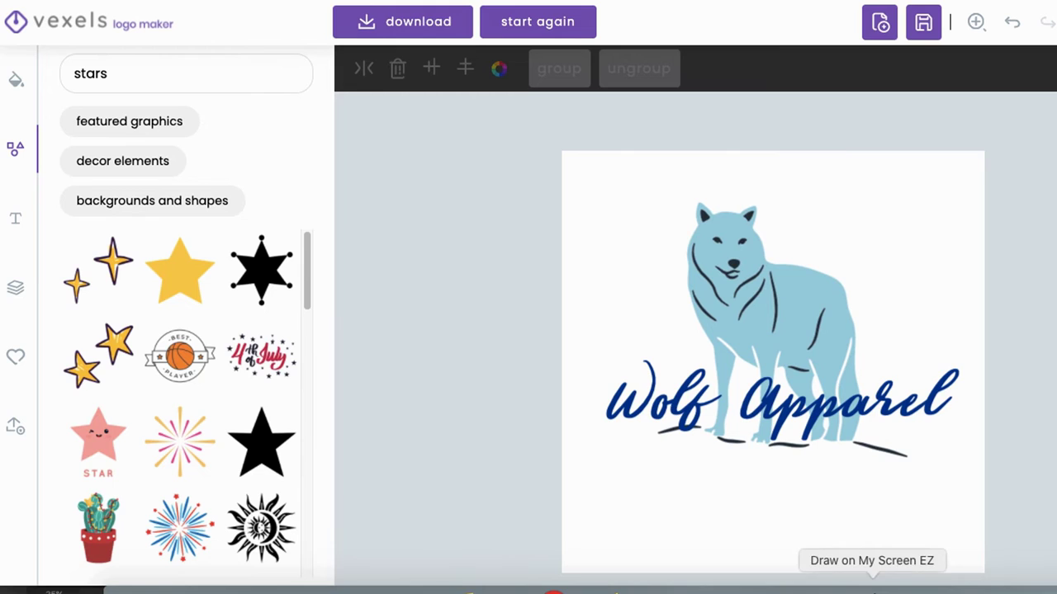
# Use the Draw on My Screen EZ annotation tool to point out the logo editor's download and save options
pyautogui.click(873, 587)
pyautogui.moveTo(379, 58)
pyautogui.mouseDown()
pyautogui.moveTo(434, 73)
pyautogui.moveTo(489, 18)
pyautogui.moveTo(311, 2)
pyautogui.moveTo(419, 63)
pyautogui.mouseUp()
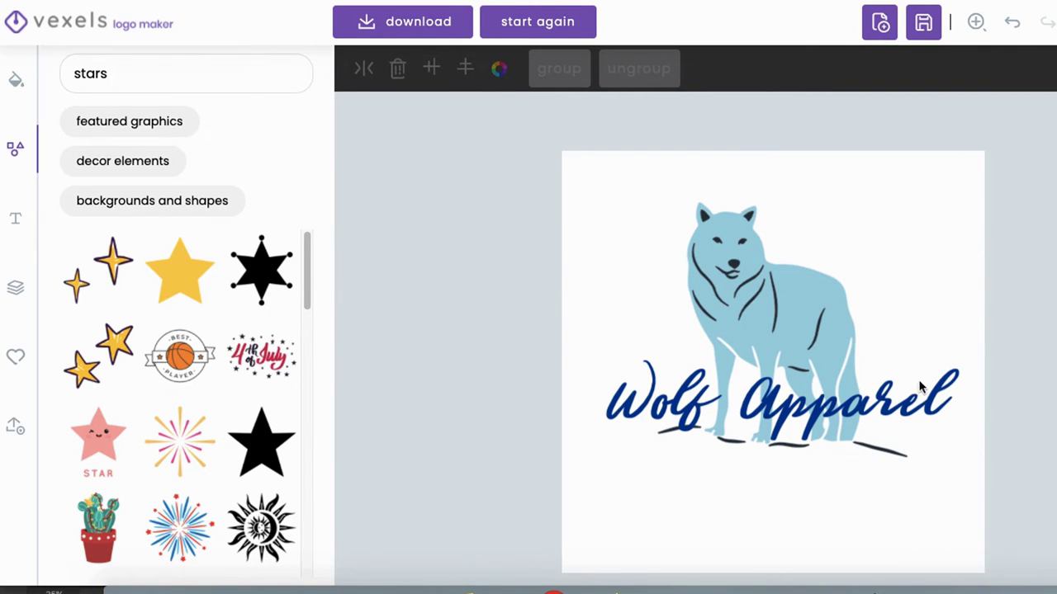
pyautogui.moveTo(896, 4)
pyautogui.mouseDown()
pyautogui.moveTo(984, 38)
pyautogui.moveTo(933, 3)
pyautogui.mouseUp()
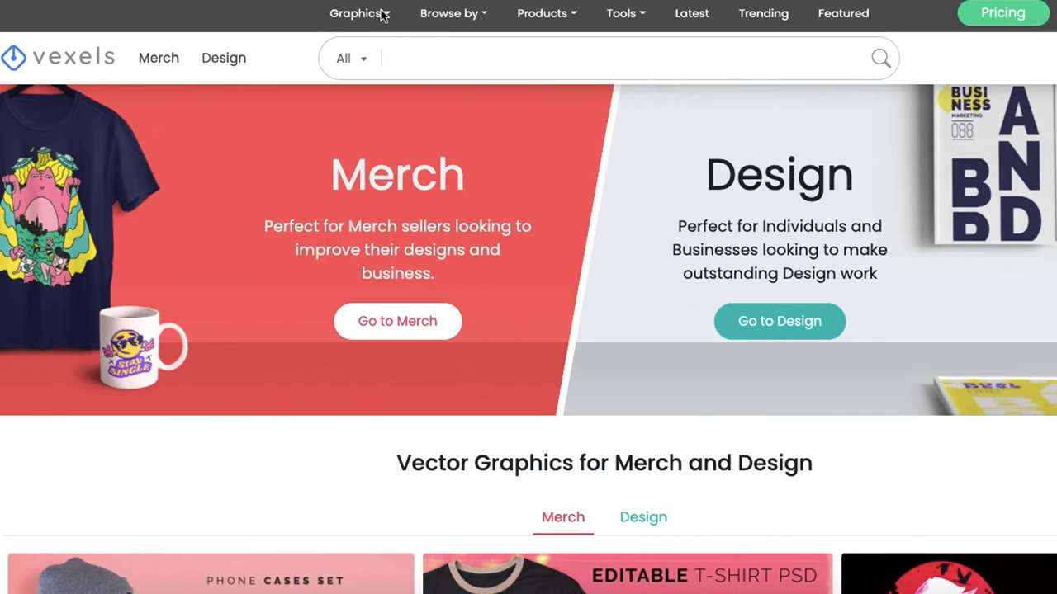
# Review the self-publishing benefits described on the Kindle Direct Publishing home page
pyautogui.click(526, 19)
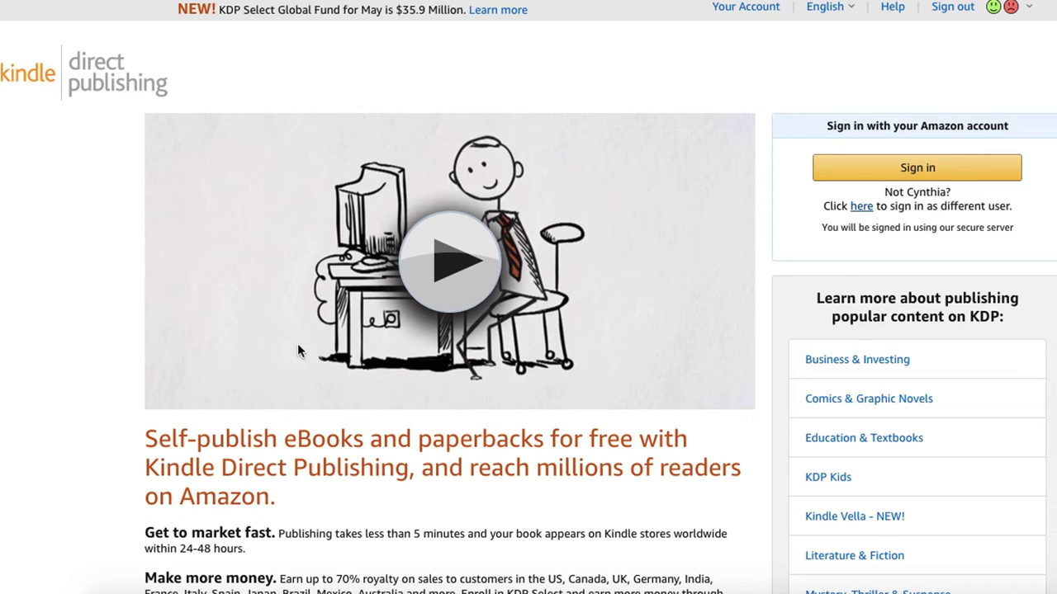
pyautogui.scroll(-5, 294, 350)
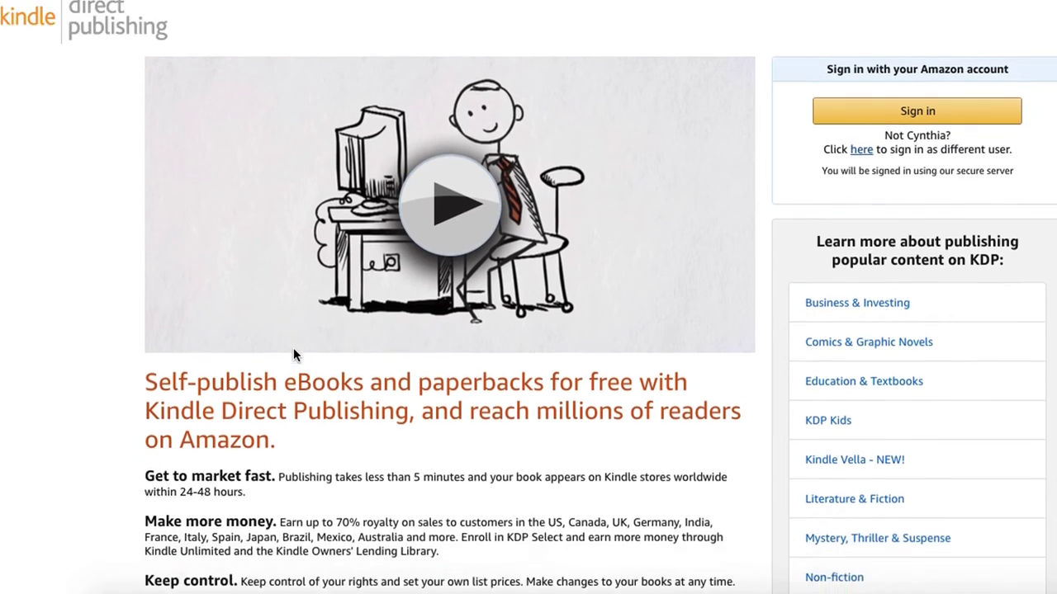
pyautogui.scroll(4, 293, 348)
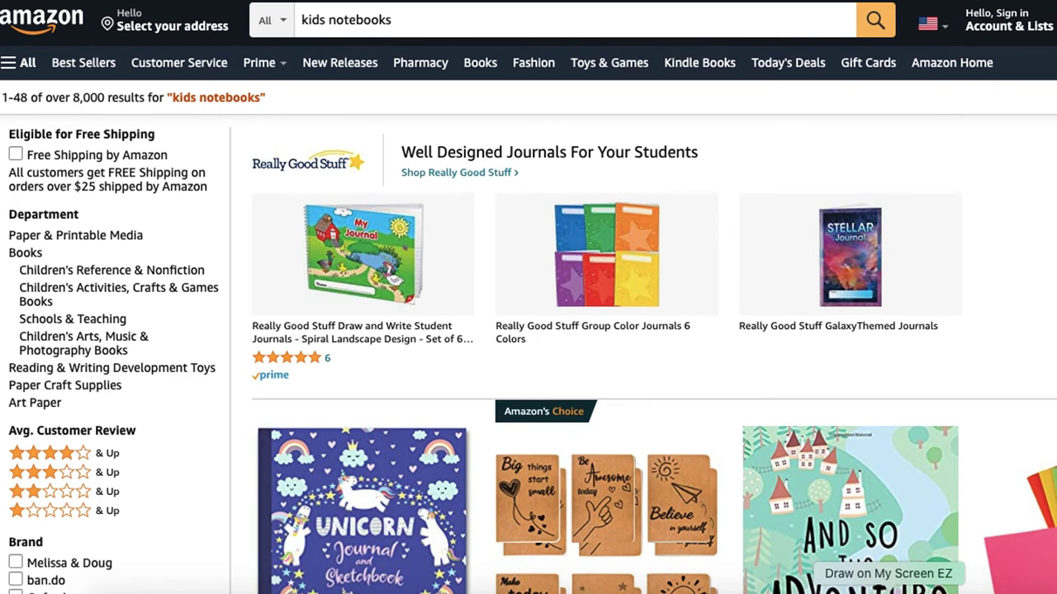
# Examine Amazon's "kids notebooks" results and mark the Unicorn Journal and Sketchbook and its customer ratings with on-screen drawing
pyautogui.scroll(-1, 900, 400)
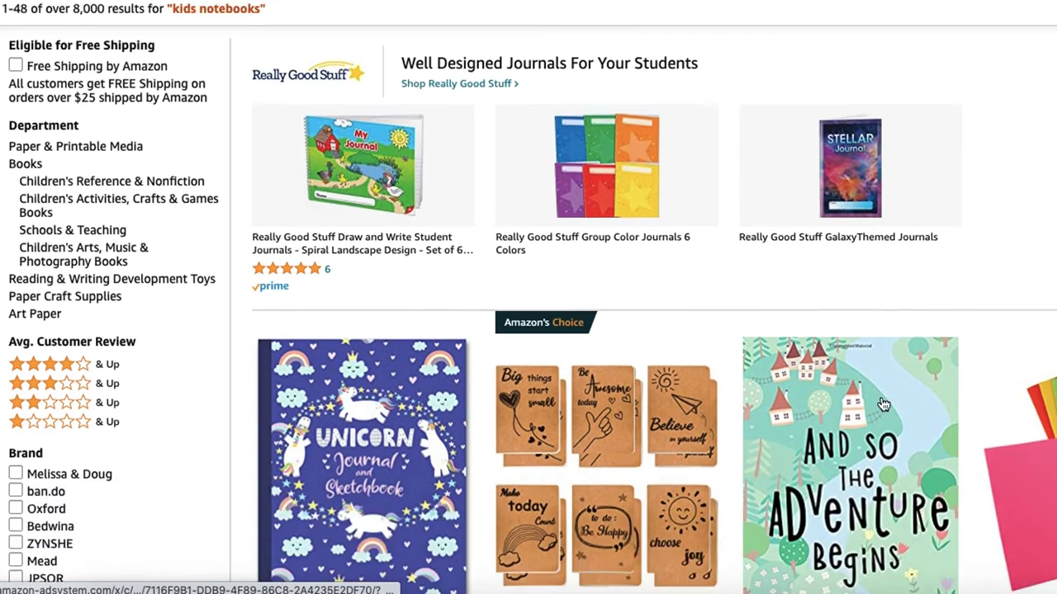
pyautogui.scroll(-1, 882, 404)
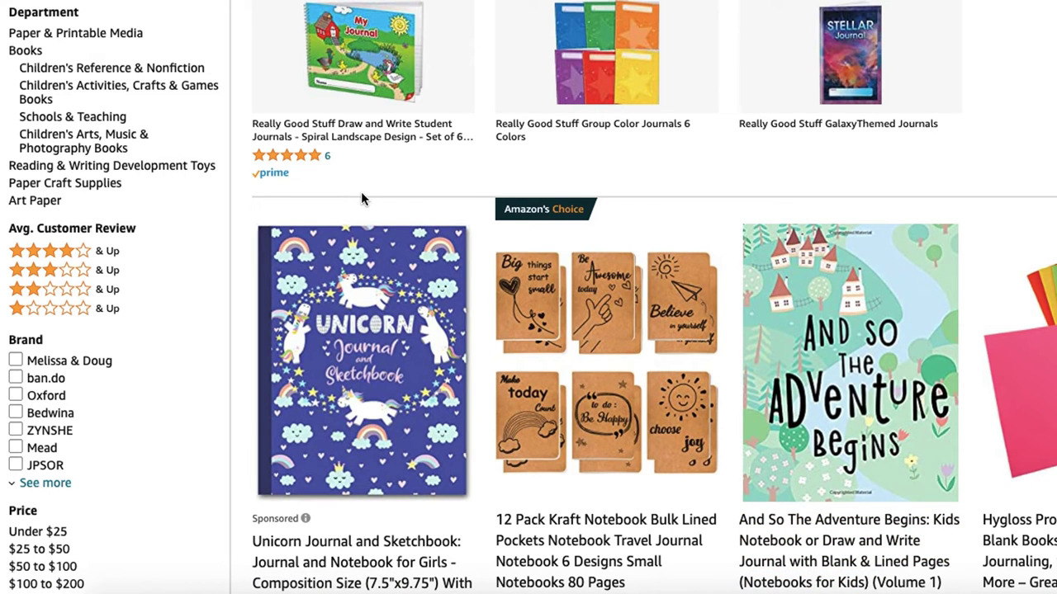
pyautogui.moveTo(360, 191)
pyautogui.mouseDown()
pyautogui.moveTo(197, 461)
pyautogui.moveTo(449, 558)
pyautogui.moveTo(530, 262)
pyautogui.moveTo(384, 177)
pyautogui.mouseUp()
pyautogui.moveTo(764, 227)
pyautogui.mouseDown()
pyautogui.moveTo(689, 290)
pyautogui.moveTo(957, 541)
pyautogui.moveTo(883, 157)
pyautogui.mouseUp()
pyautogui.press('Escape')
pyautogui.scroll(-1, 348, 360)
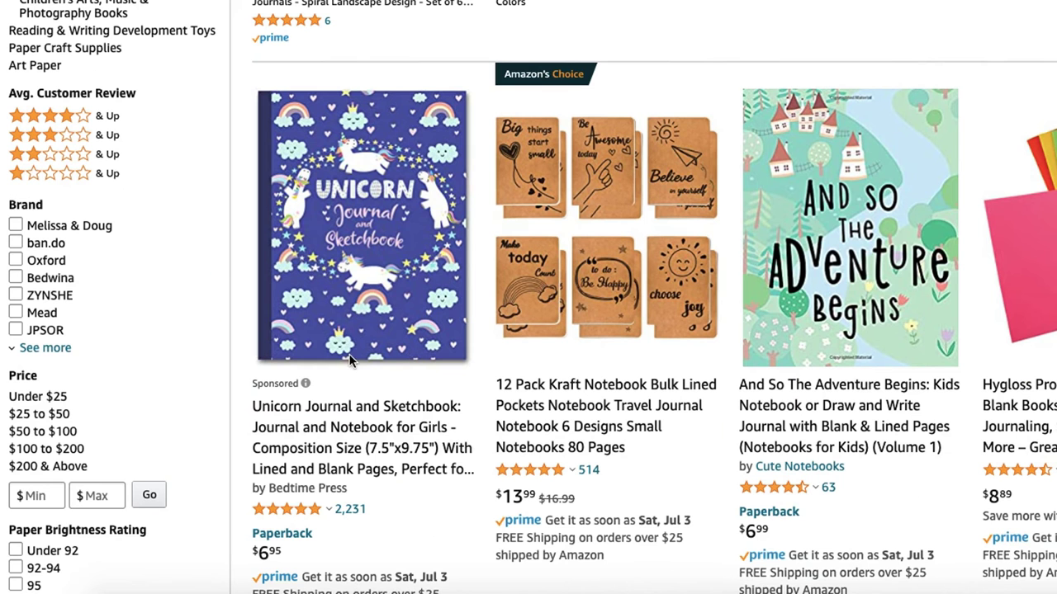
pyautogui.moveTo(365, 493)
pyautogui.mouseDown()
pyautogui.moveTo(280, 491)
pyautogui.moveTo(258, 527)
pyautogui.moveTo(377, 530)
pyautogui.moveTo(324, 494)
pyautogui.mouseUp()
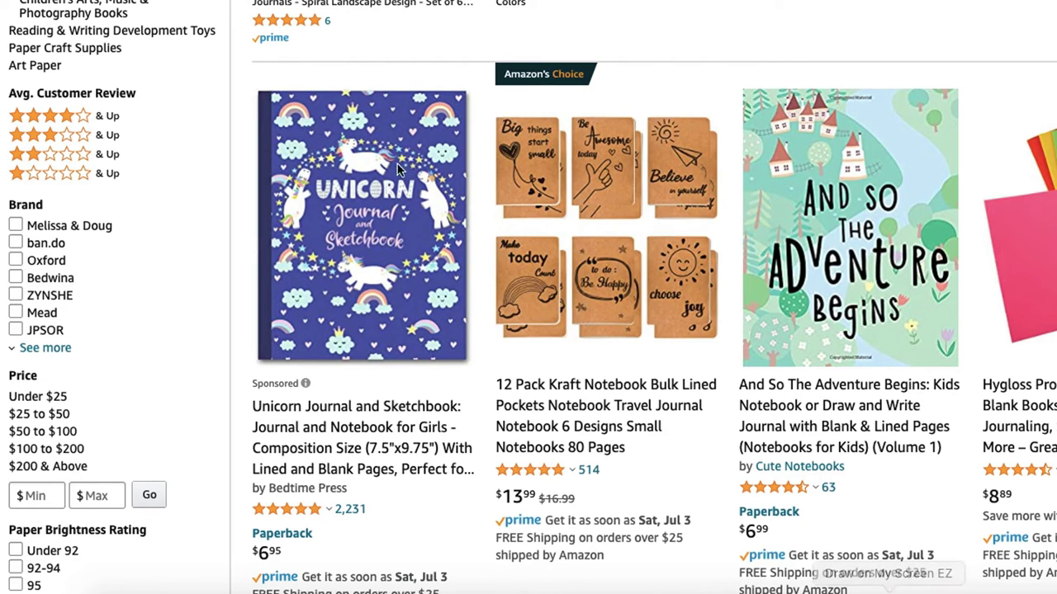
pyautogui.moveTo(372, 73)
pyautogui.mouseDown()
pyautogui.moveTo(195, 226)
pyautogui.moveTo(247, 435)
pyautogui.moveTo(440, 391)
pyautogui.moveTo(435, 79)
pyautogui.mouseUp()
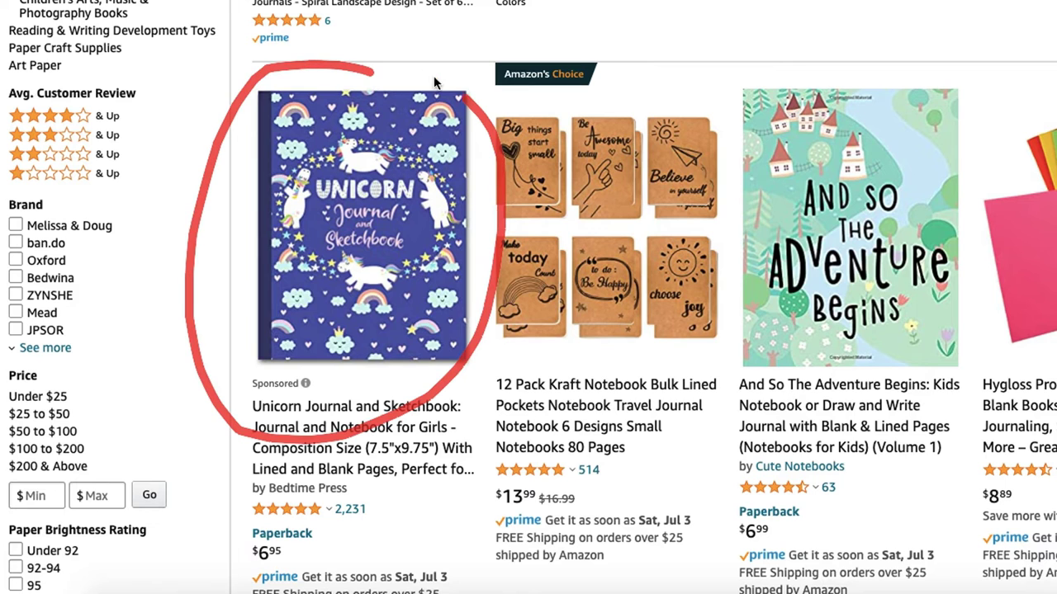
pyautogui.press('Escape')
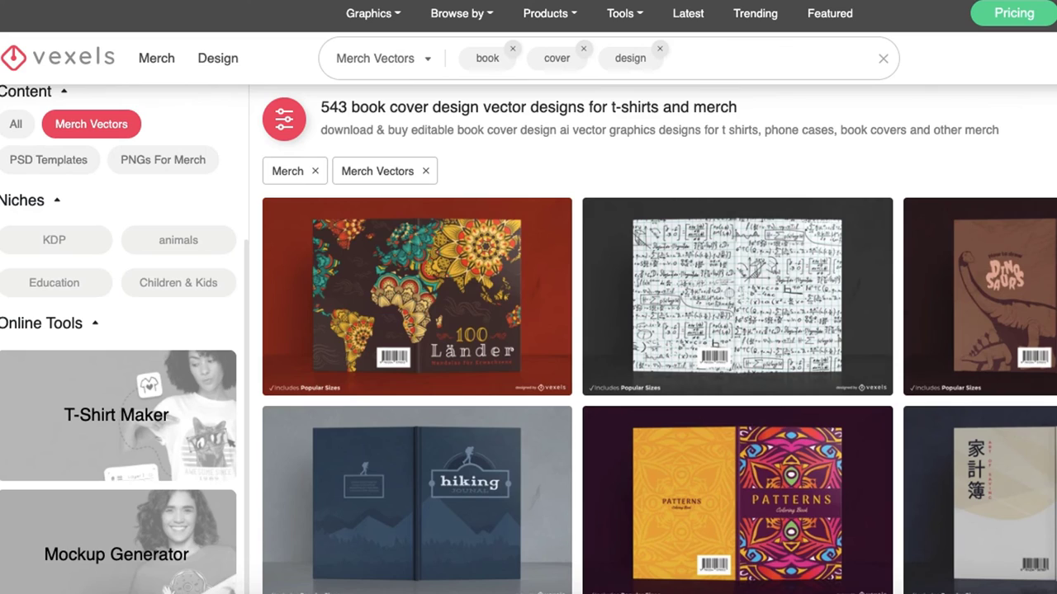
# Browse the Vexels merch vector results for "book cover design" to see the available notebook and coloring book covers
pyautogui.scroll(-6, 908, 314)
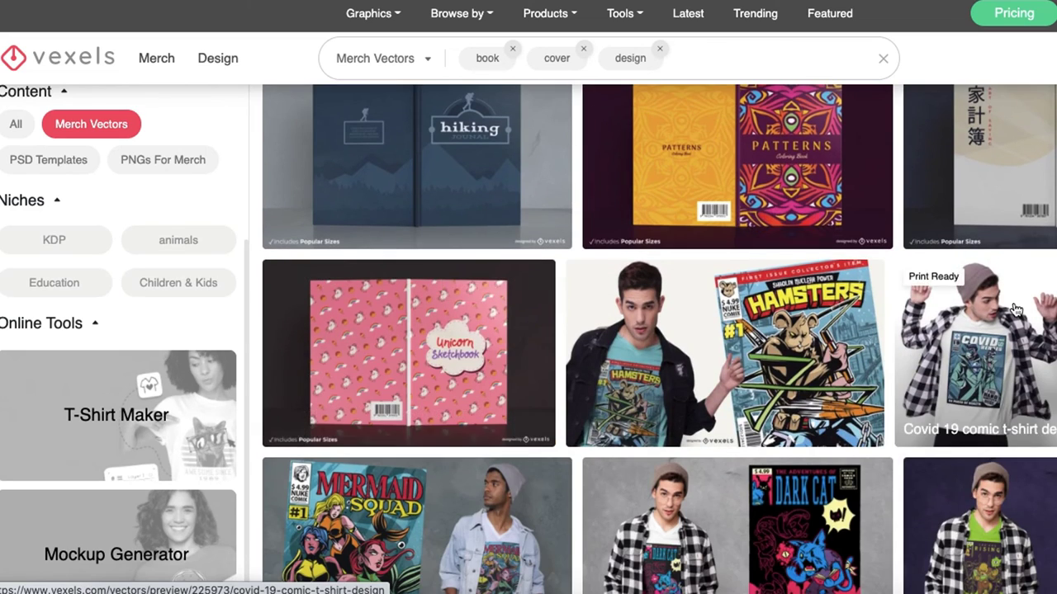
pyautogui.scroll(-5, 947, 320)
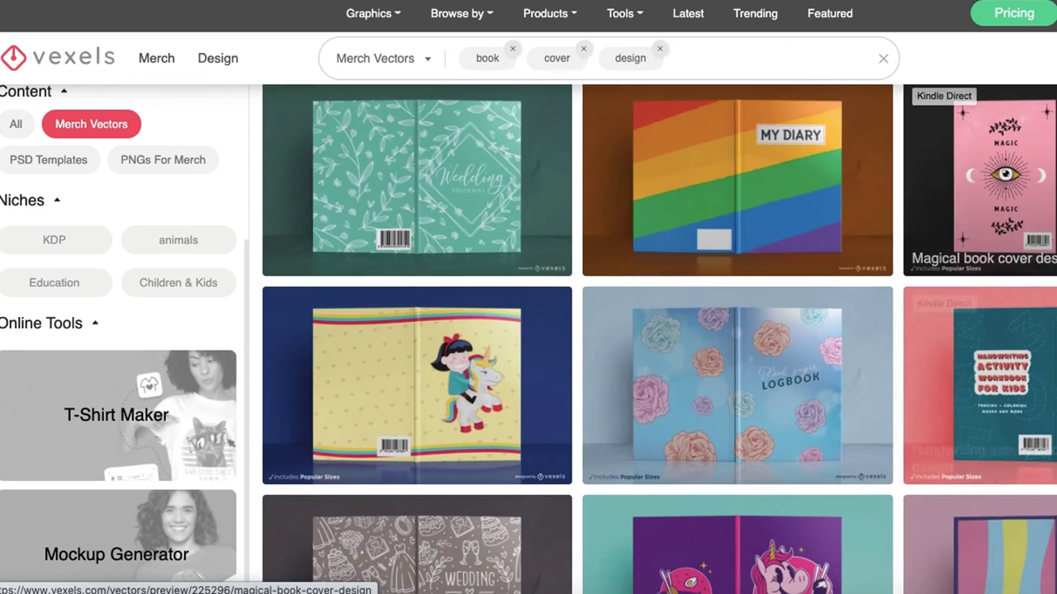
pyautogui.scroll(-5, 696, 261)
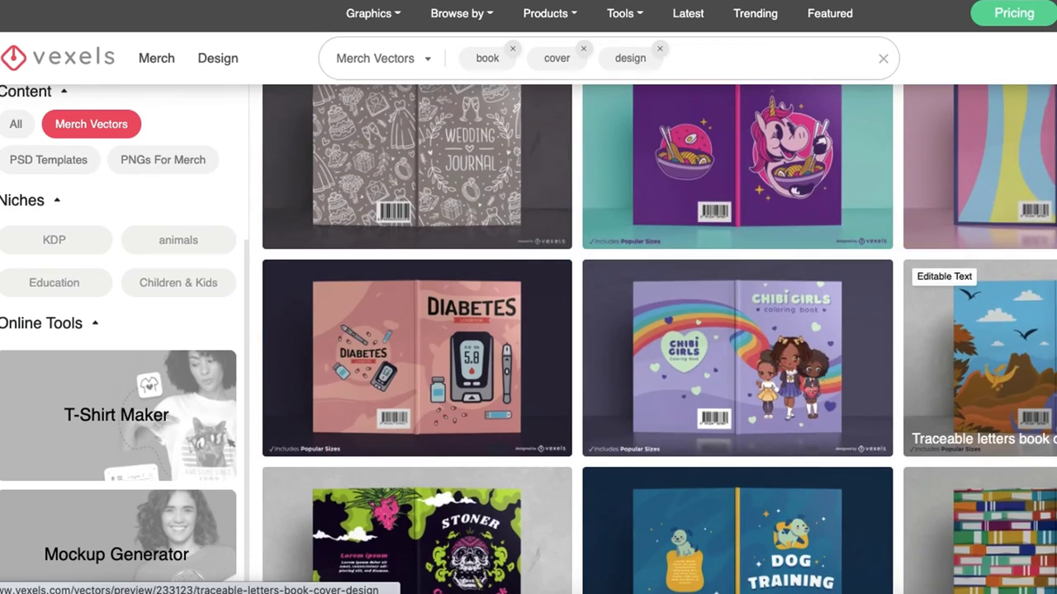
pyautogui.scroll(-10, 826, 276)
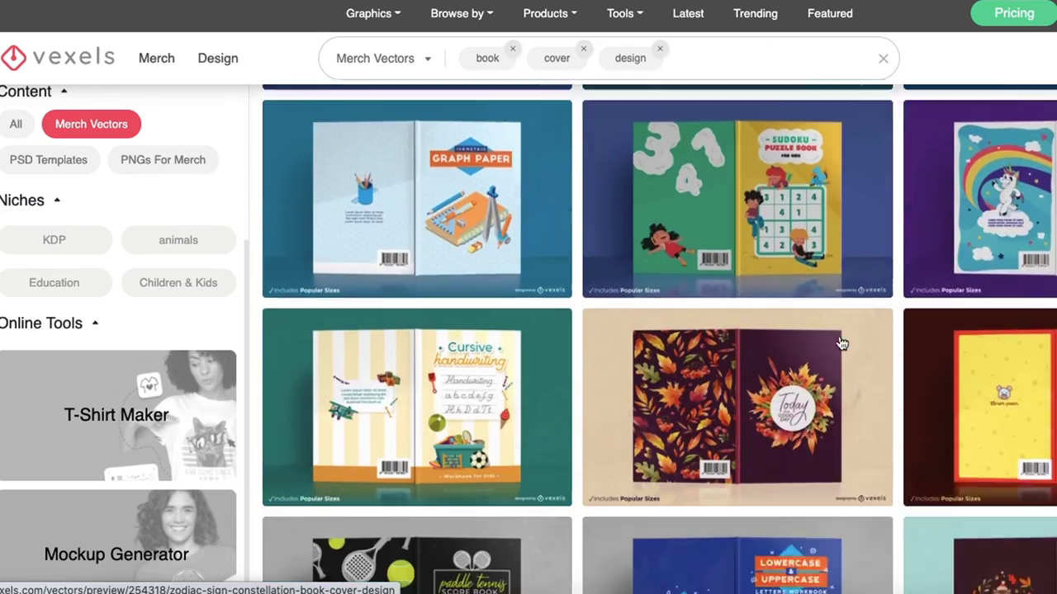
pyautogui.scroll(5, 417, 347)
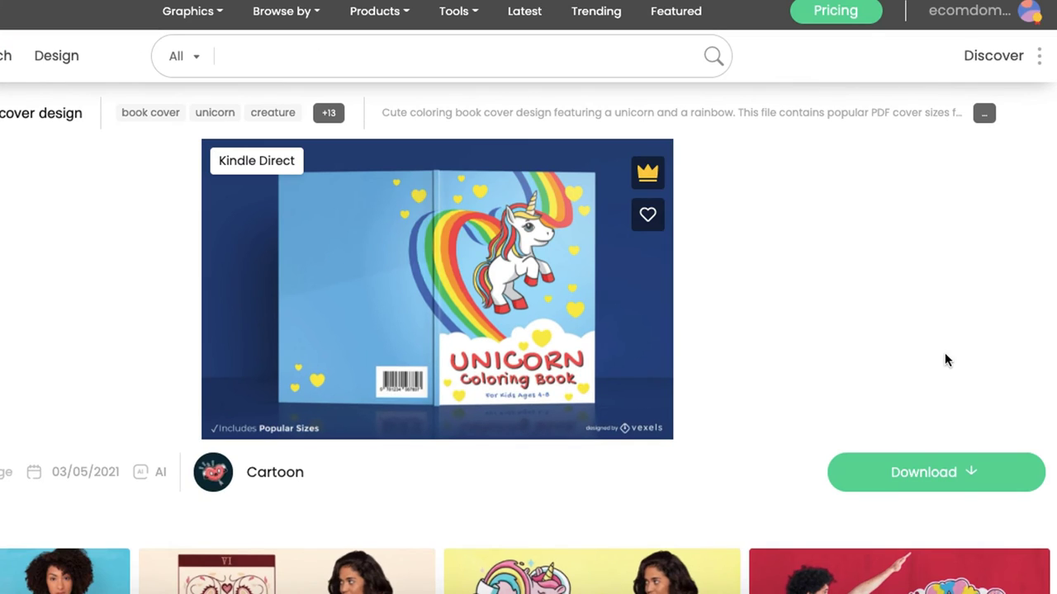
# Mark the download option of the Unicorn Coloring Book cover design, and view the graphics categories offered on Vexels
pyautogui.moveTo(946, 411)
pyautogui.mouseDown()
pyautogui.moveTo(788, 445)
pyautogui.moveTo(920, 542)
pyautogui.moveTo(1027, 444)
pyautogui.moveTo(916, 398)
pyautogui.mouseUp()
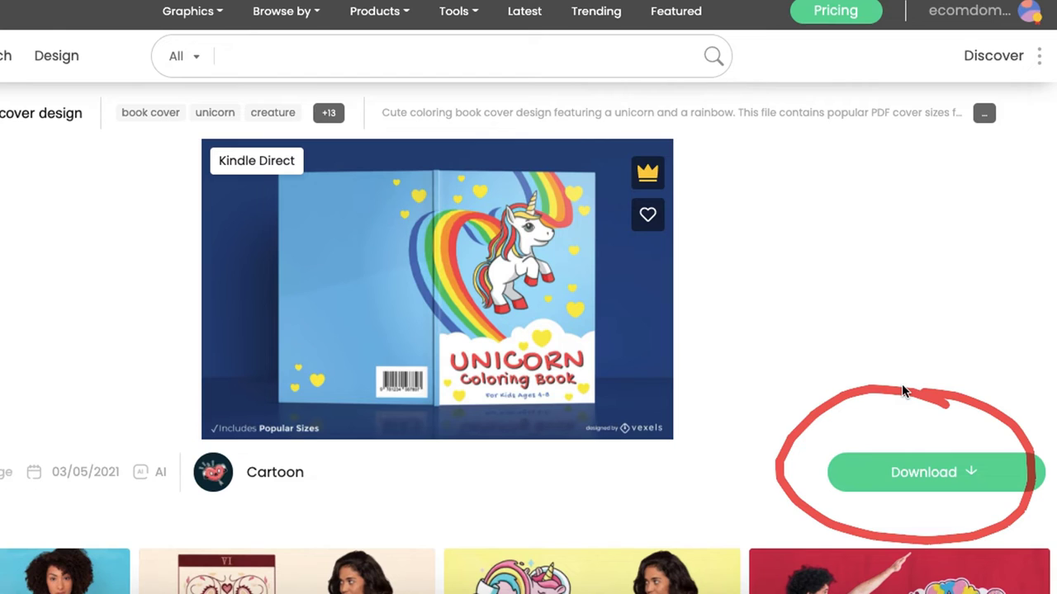
pyautogui.press('Escape')
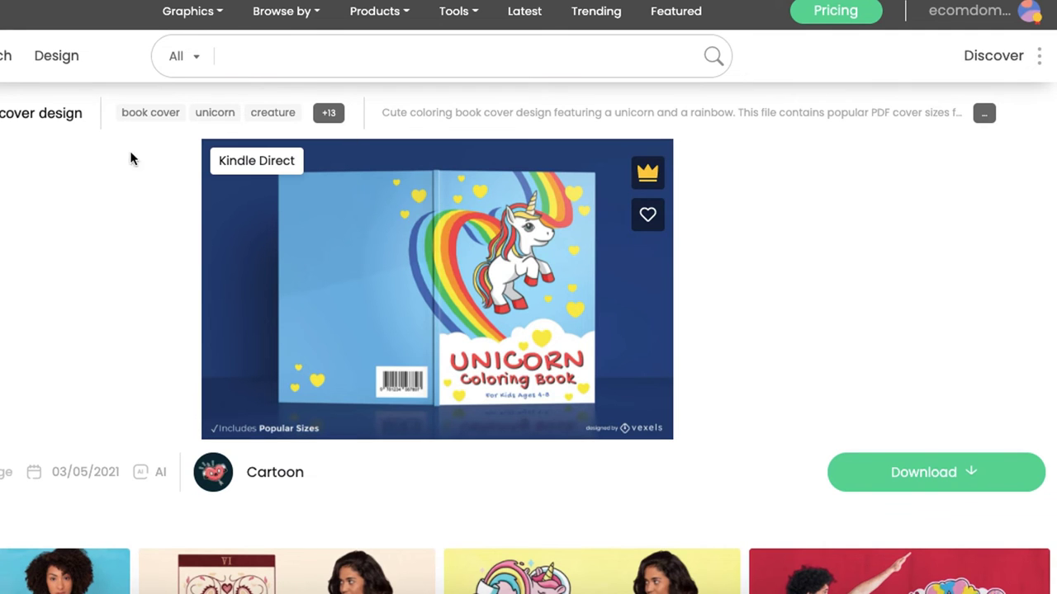
pyautogui.moveTo(199, 19)
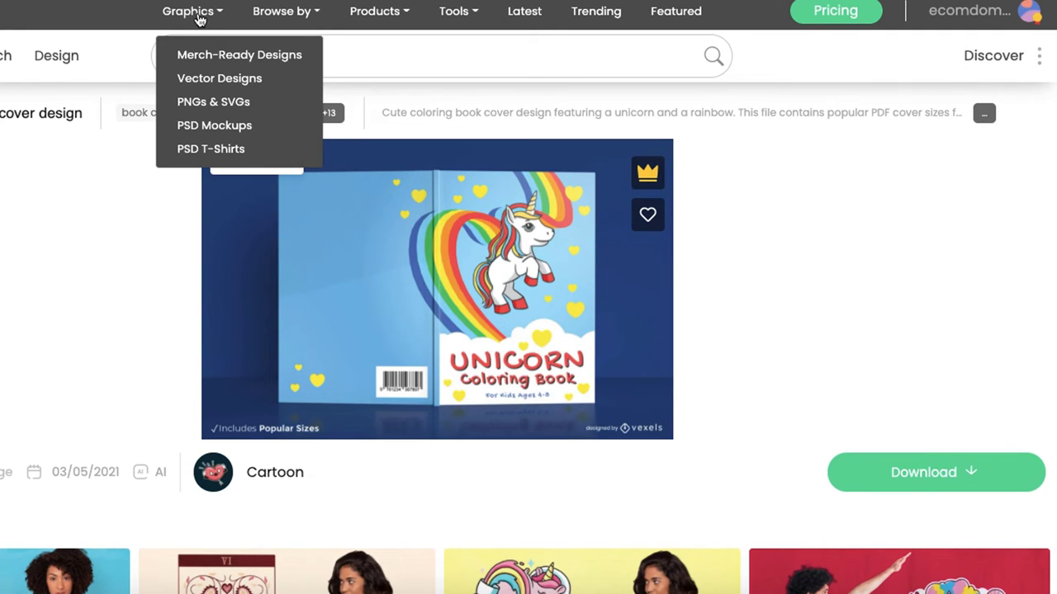
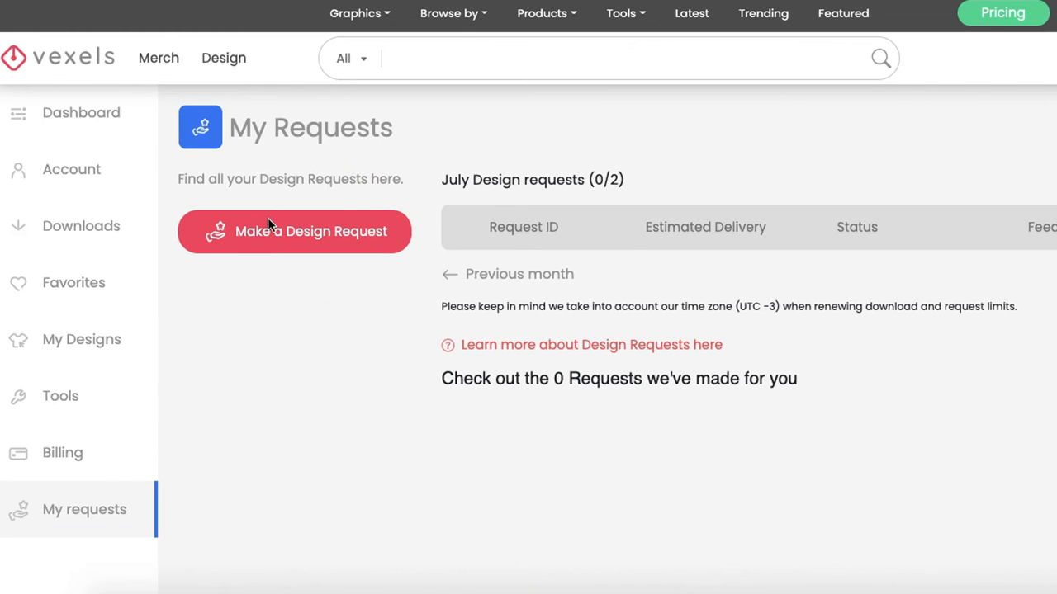
# Open a new design request form and mark its idea, text and image reference fields with on-screen drawing
pyautogui.click(290, 238)
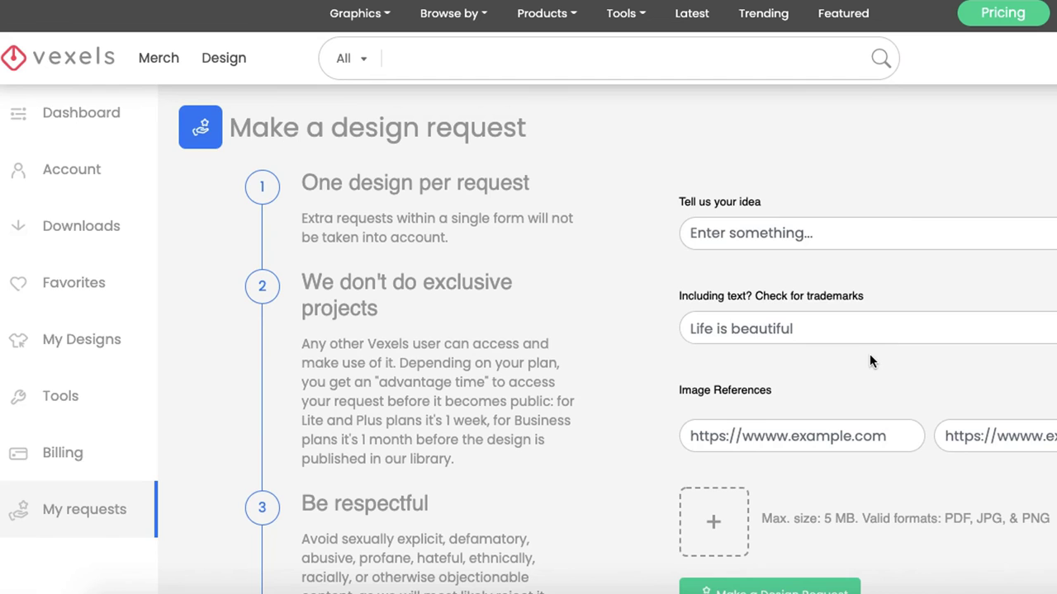
pyautogui.scroll(-1, 869, 353)
pyautogui.scroll(-1, 871, 355)
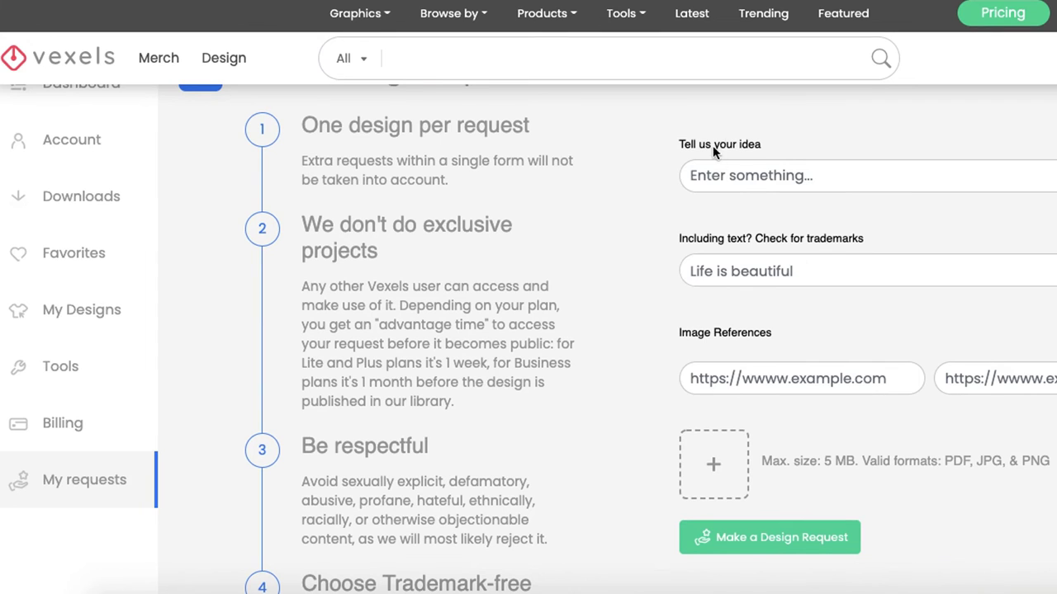
pyautogui.moveTo(719, 117)
pyautogui.mouseDown()
pyautogui.moveTo(618, 208)
pyautogui.moveTo(871, 161)
pyautogui.moveTo(711, 123)
pyautogui.mouseUp()
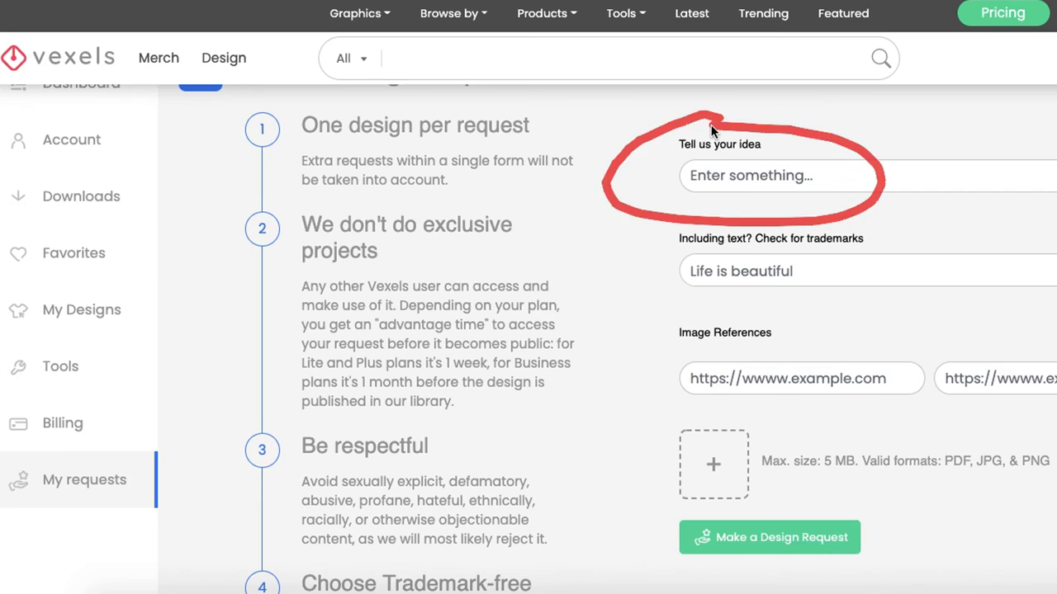
pyautogui.press('Escape')
pyautogui.moveTo(673, 301)
pyautogui.mouseDown()
pyautogui.moveTo(888, 290)
pyautogui.moveTo(648, 208)
pyautogui.moveTo(658, 306)
pyautogui.mouseUp()
pyautogui.press('Escape')
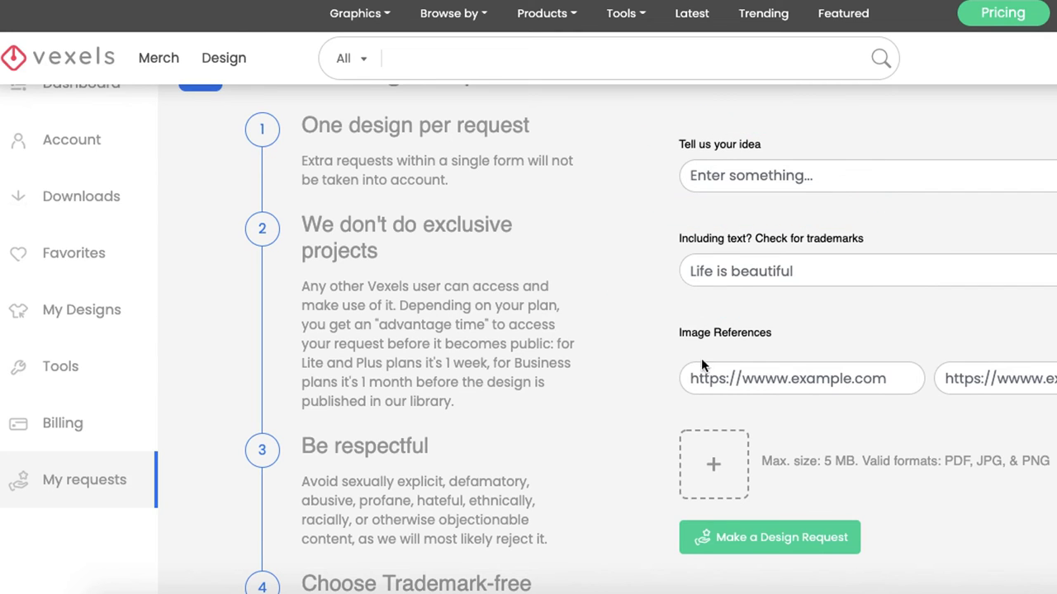
pyautogui.moveTo(689, 403); pyautogui.dragTo(864, 405)
pyautogui.moveTo(960, 413); pyautogui.dragTo(1056, 416)
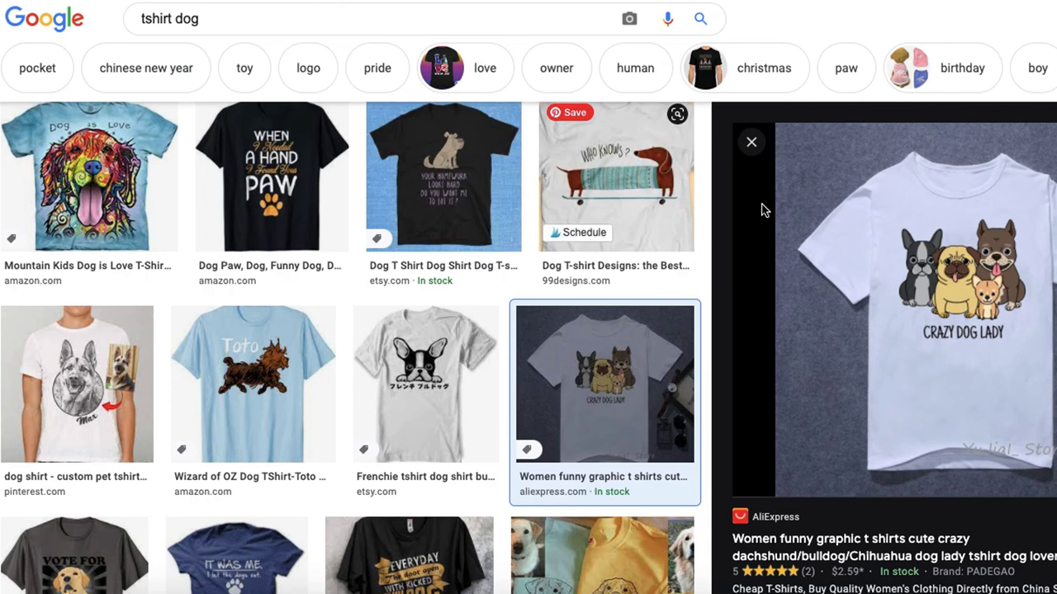
# Browse the Google Images results for "tshirt dog" and open the preview of the white "Crazy Dog Lady" T-shirt
pyautogui.click(748, 142)
pyautogui.scroll(2, 196, 28)
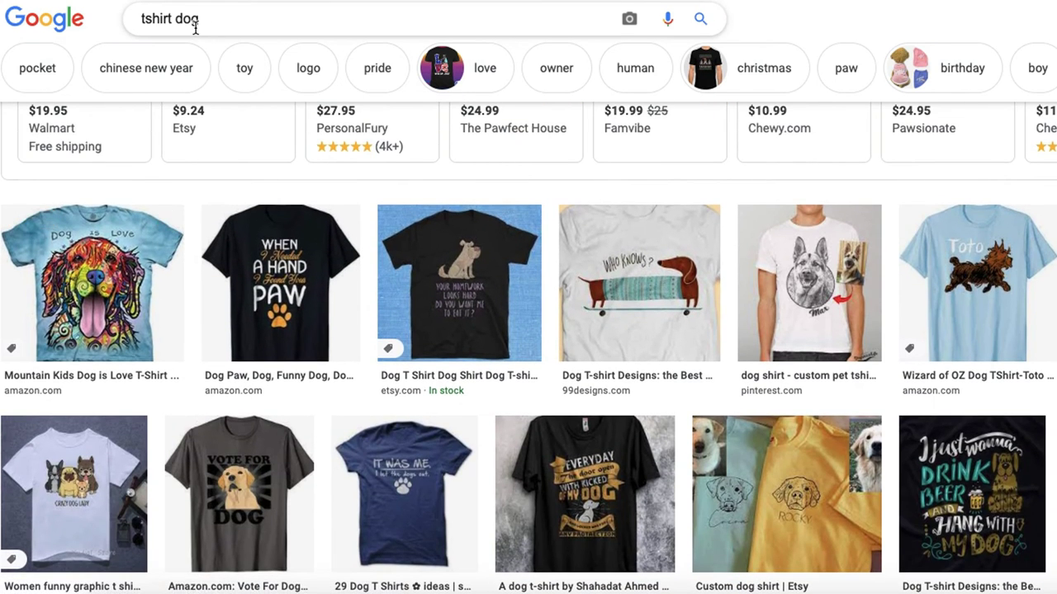
pyautogui.scroll(3, 582, 345)
pyautogui.scroll(-8, 582, 345)
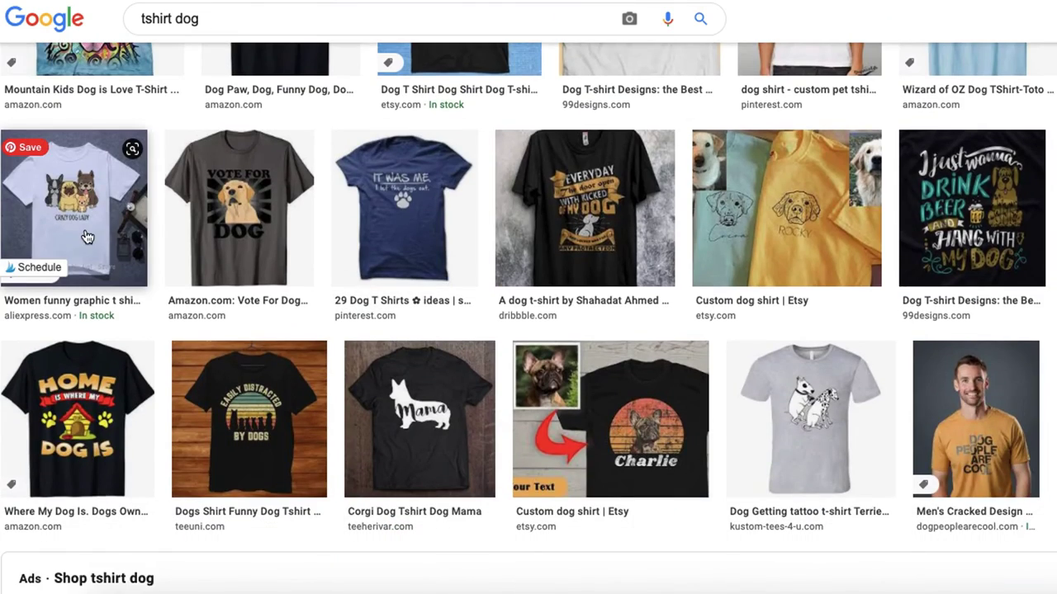
pyautogui.click(75, 206)
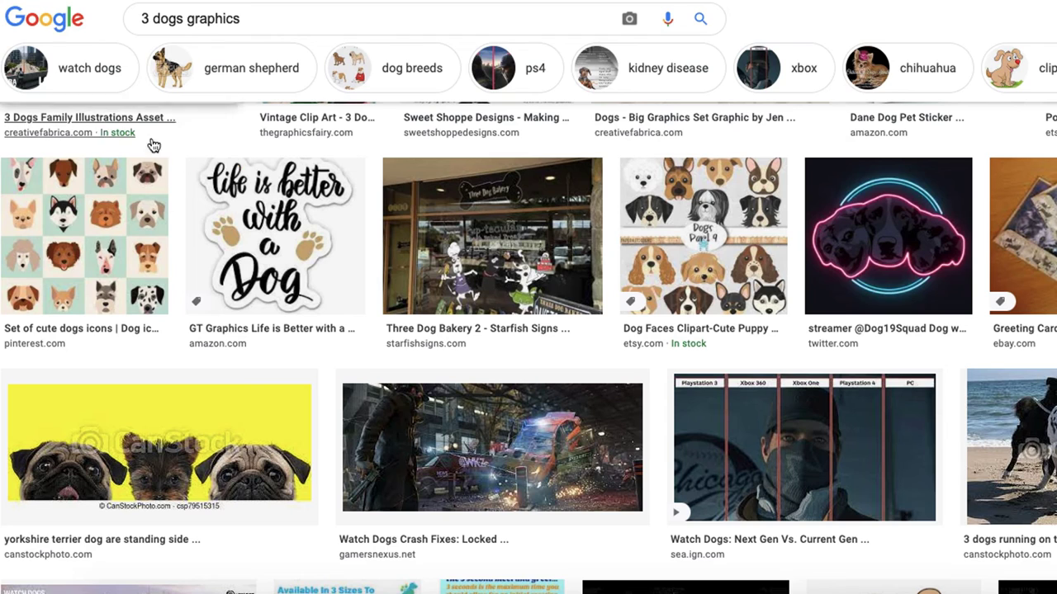
# Browse the "3 dogs graphics" image results and open the preview of the "Set of cute dogs icons" picture
pyautogui.scroll(-2, 536, 305)
pyautogui.scroll(1, 229, 328)
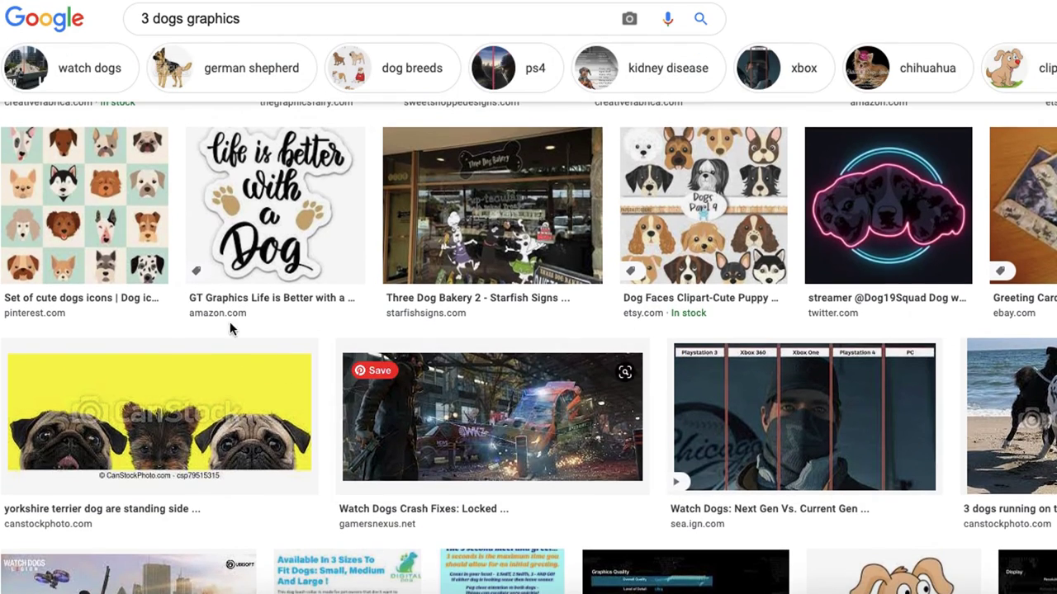
pyautogui.click(95, 229)
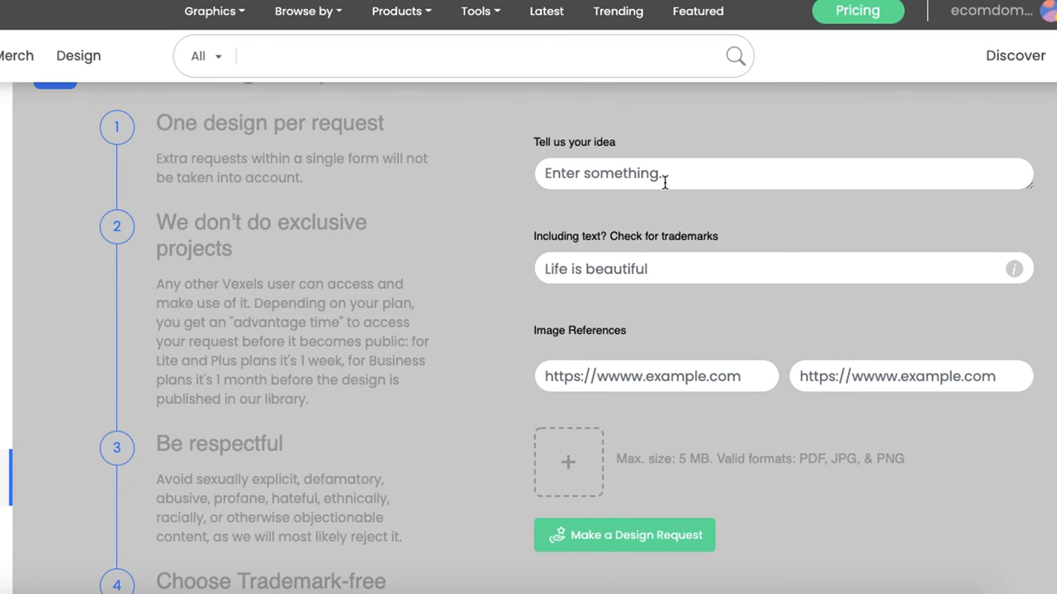
# Describe the idea in the design request form as "I am in the dogs niche. I would like a design on a white tshirt"
pyautogui.write('I am in ')
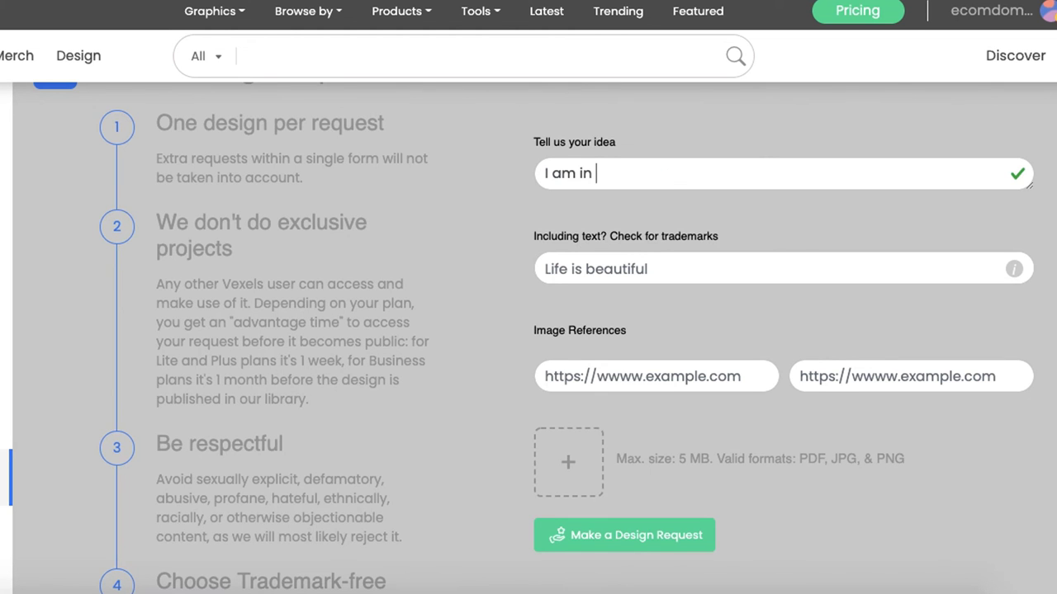
pyautogui.write('the dogs nic')
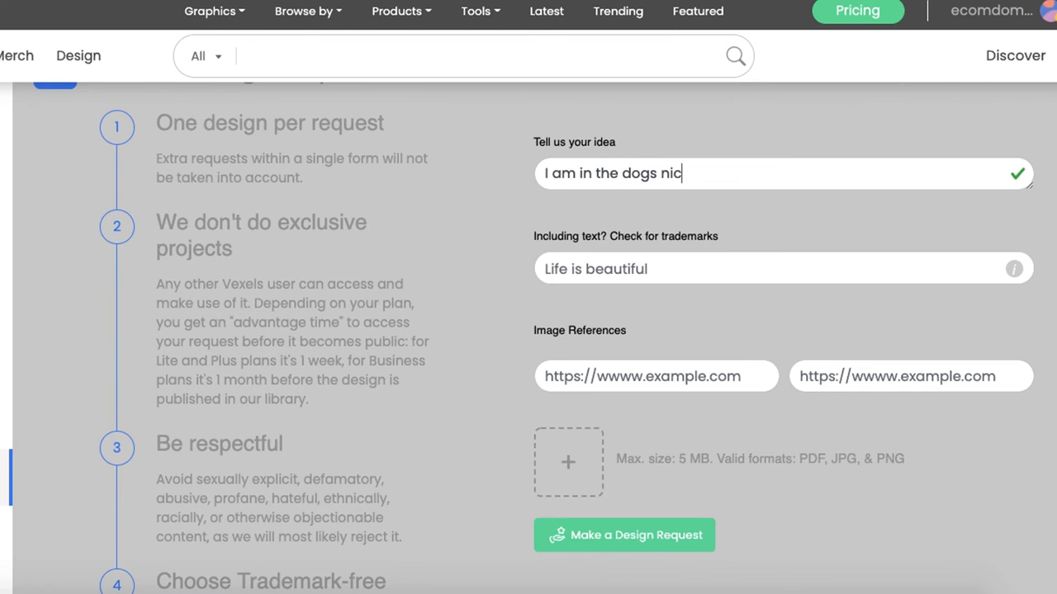
pyautogui.write('he. I would like a de')
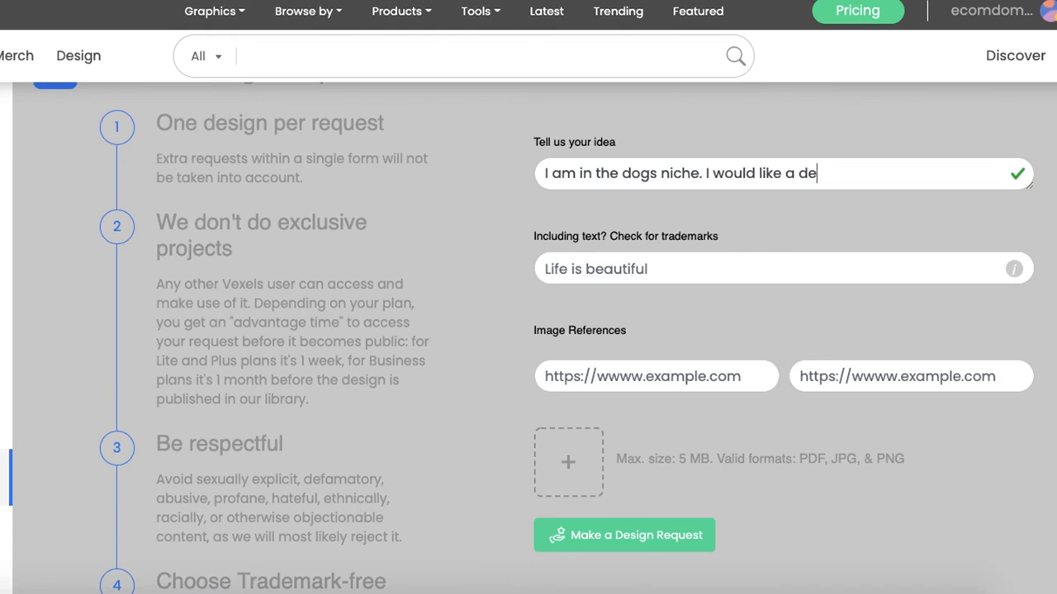
pyautogui.write('sign on a white tshirt')
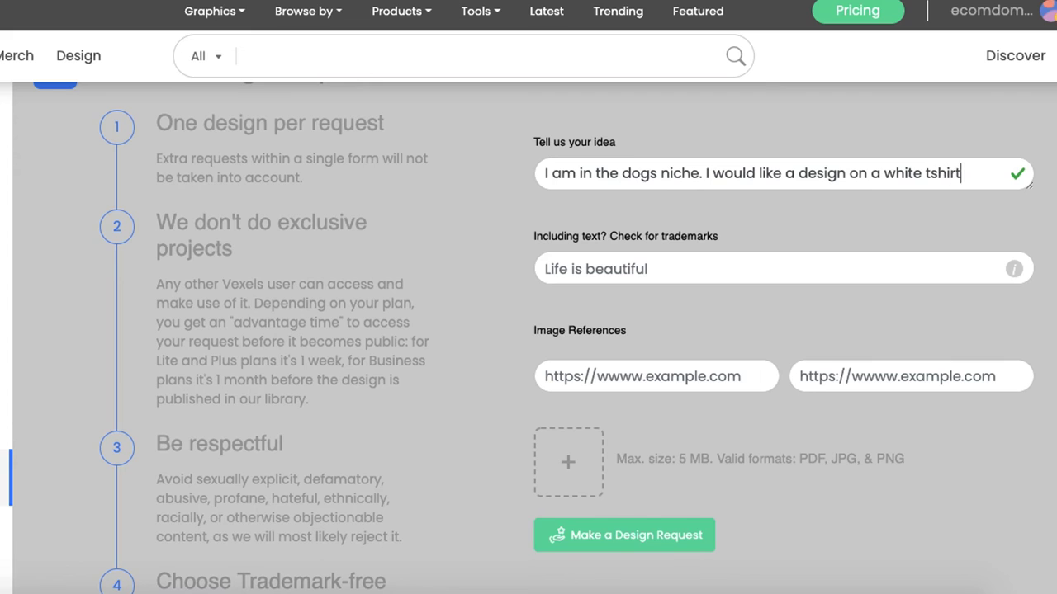
# Continue the idea with "made. I have included the text i want below and i want 3 dog graphics on the design, please refer to the links below."
pyautogui.write(' made. I have included the text i want below and ')
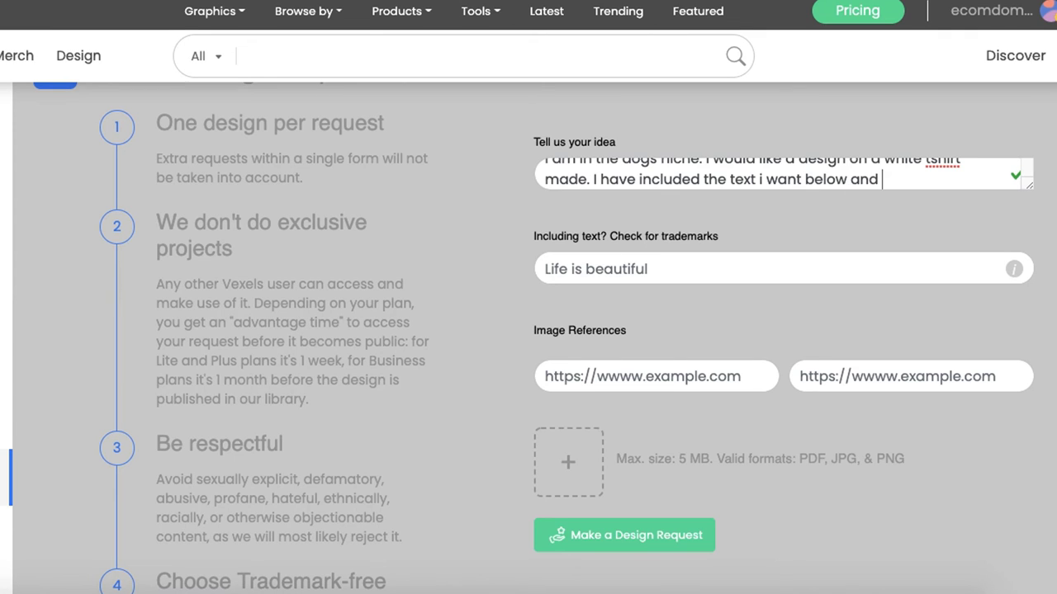
pyautogui.write('i want 3 dogs an')
pyautogui.press('BackSpace')
pyautogui.press('BackSpace')
pyautogui.press('BackSpace')
pyautogui.press('BackSpace')
pyautogui.write('graphics on ')
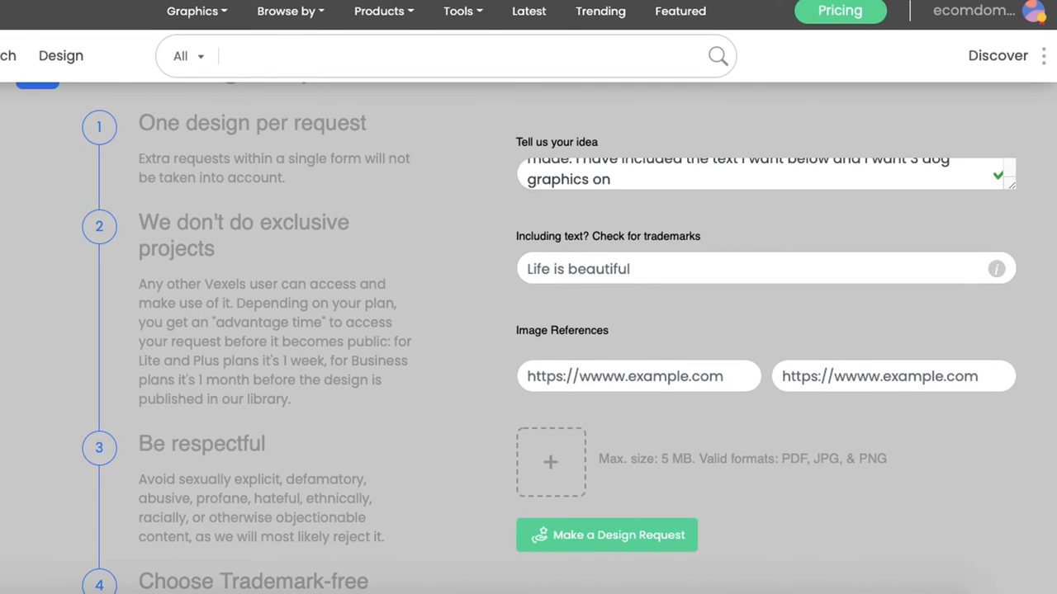
pyautogui.write('the design, please re')
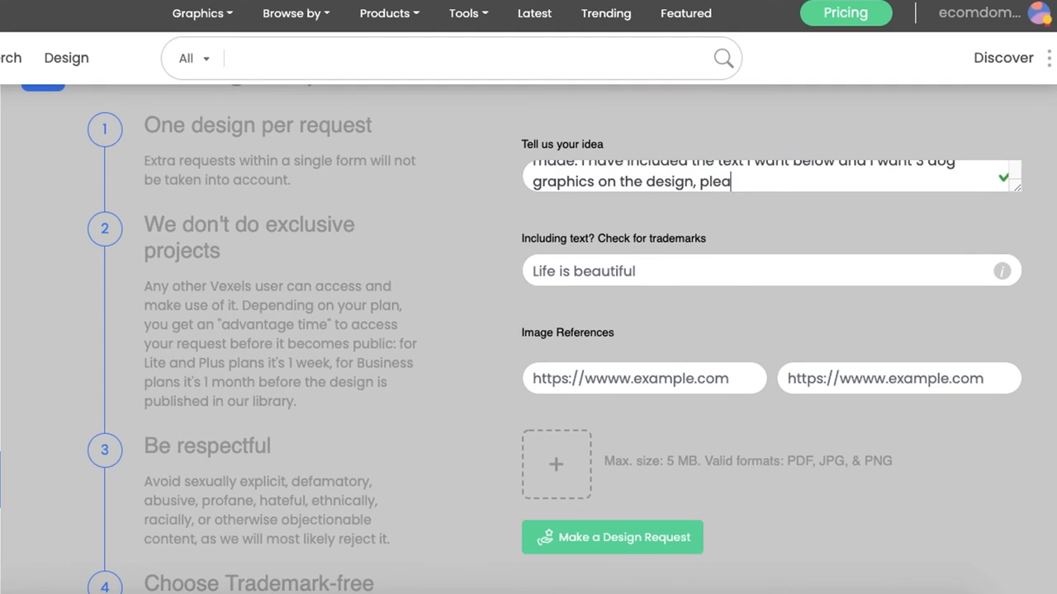
pyautogui.write('fer to the i')
pyautogui.press('BackSpace')
pyautogui.write('links below.')
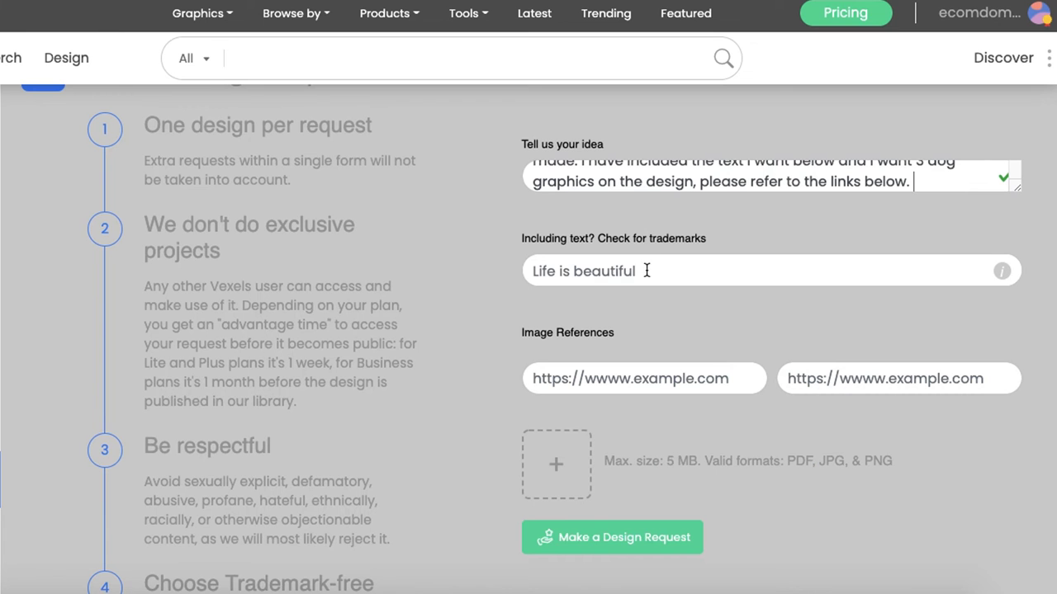
# Enter "crazy dog lady" as the text to include in the requested design
pyautogui.click(627, 260)
pyautogui.write('crazy')
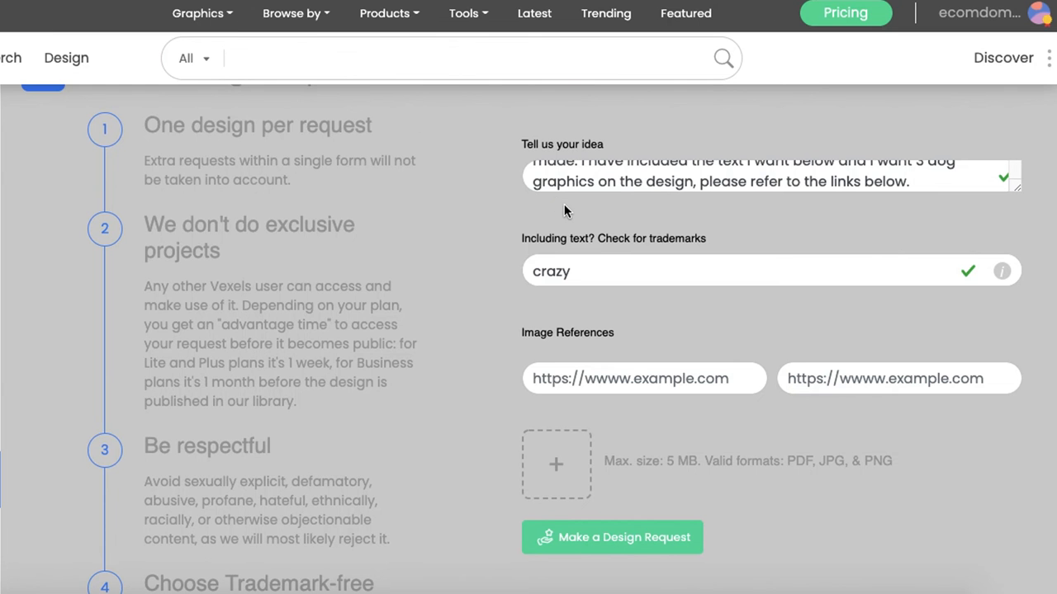
pyautogui.write('dog lady')
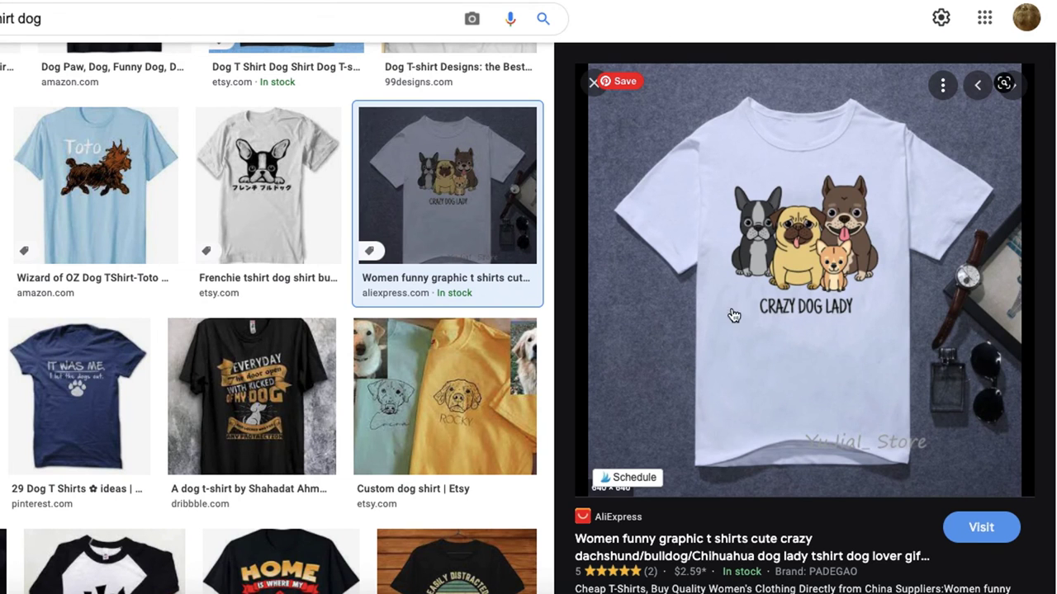
pyautogui.click(989, 525)
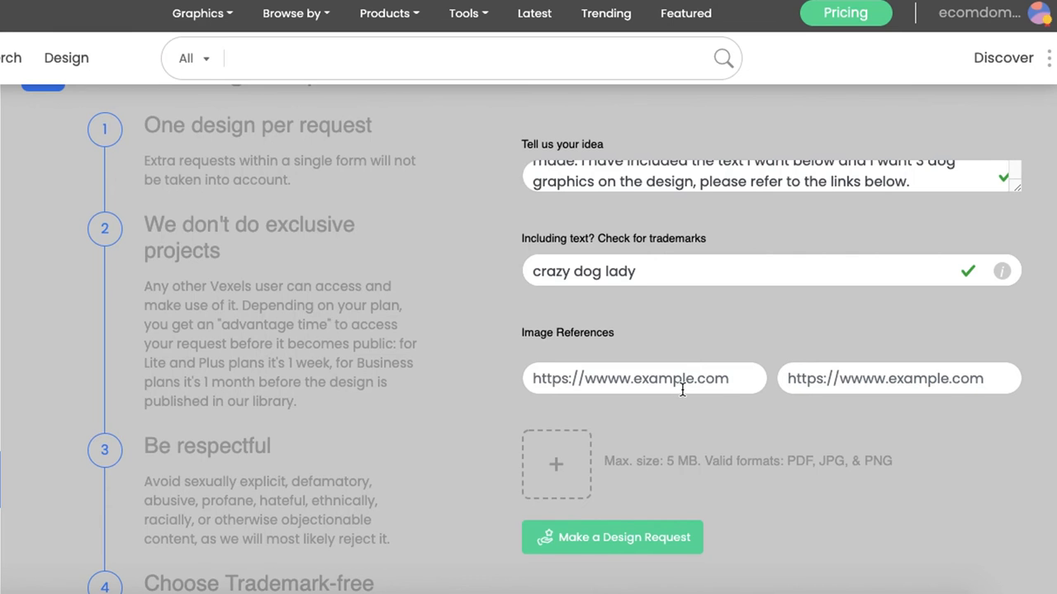
pyautogui.click(684, 380)
pyautogui.write('https://www.aliexpress.com/item/4000529259313.html')
# Get the image link of the "Set of cute dogs icons" picture and paste it as the request's second image reference
pyautogui.moveTo(318, 15)
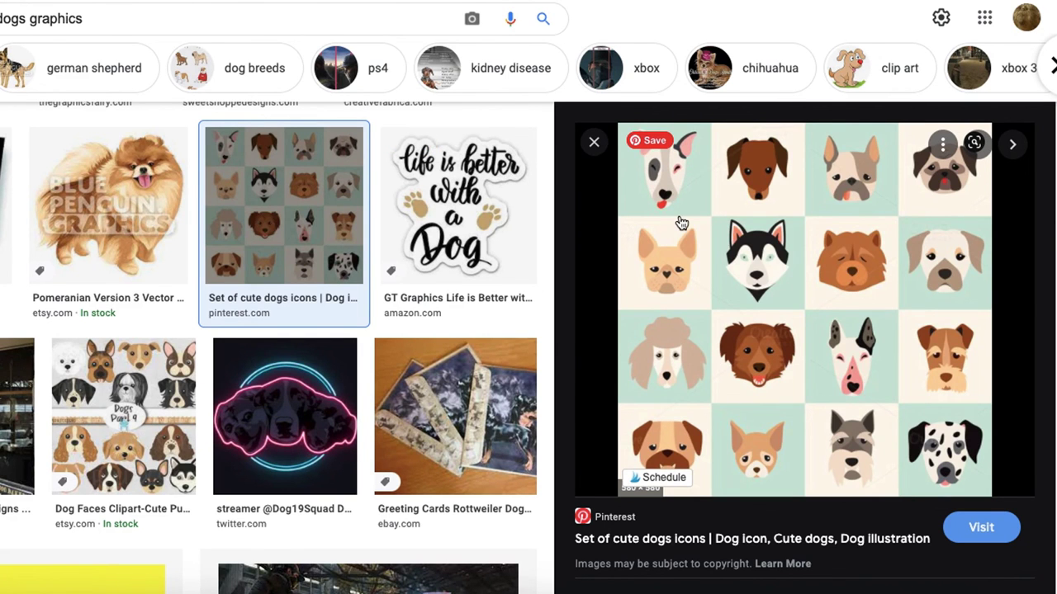
pyautogui.rightClick(680, 215)
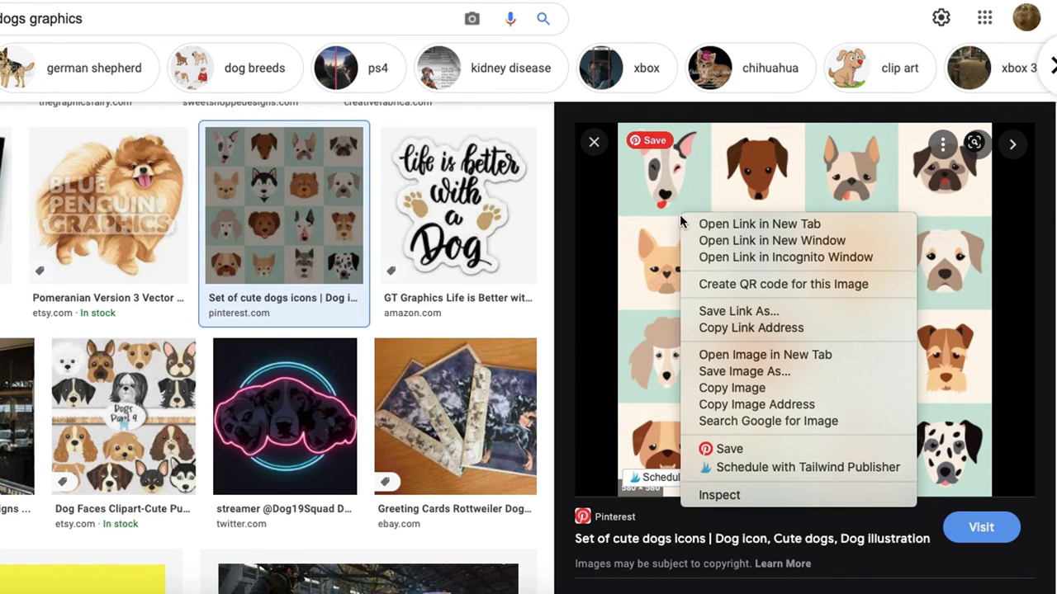
pyautogui.click(770, 360)
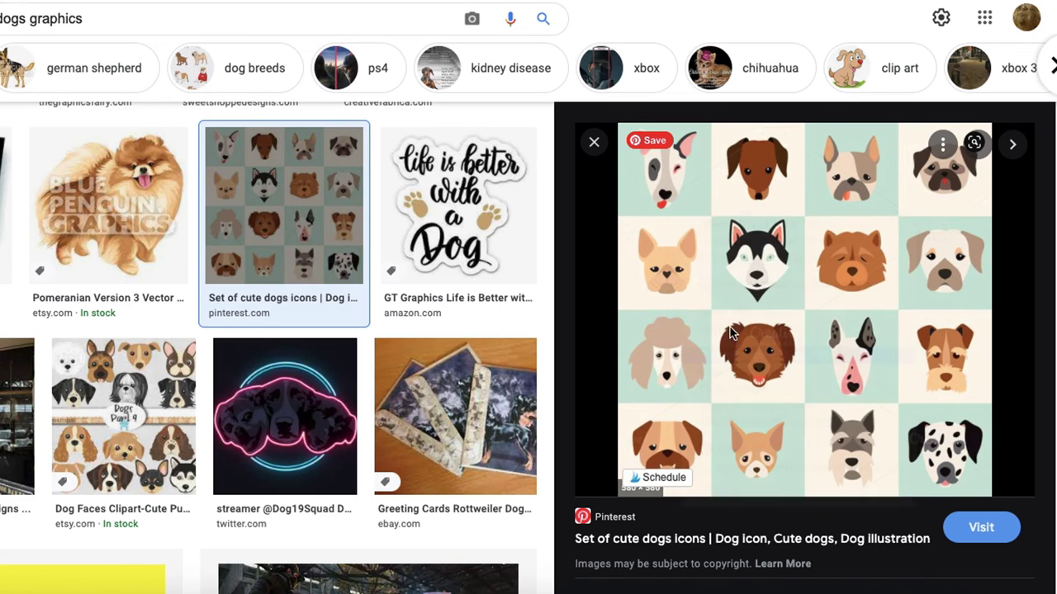
pyautogui.click(201, 6)
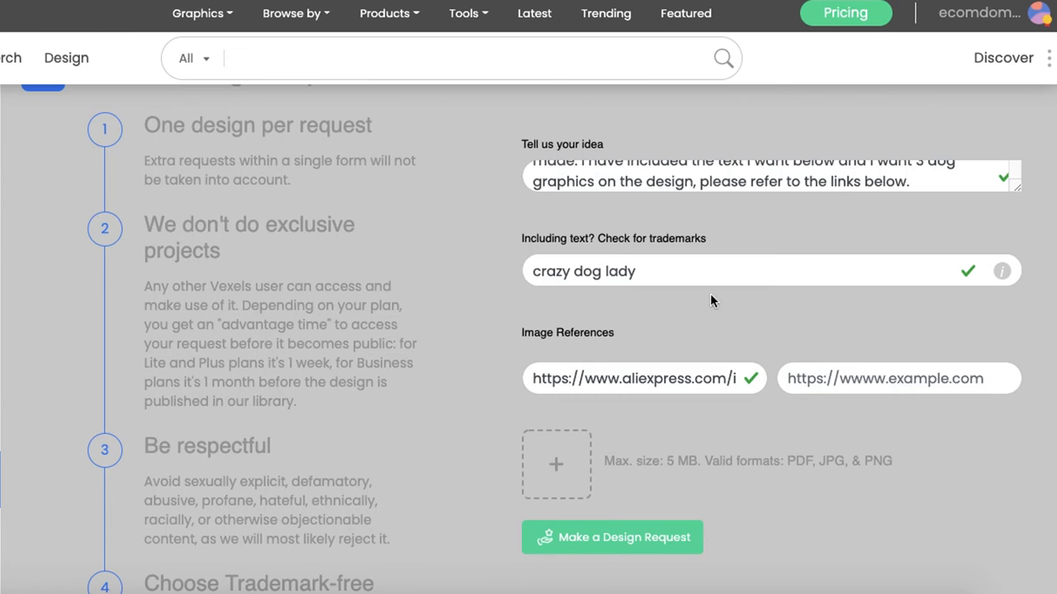
pyautogui.click(859, 376)
pyautogui.hotkey('ctrl', 'v')
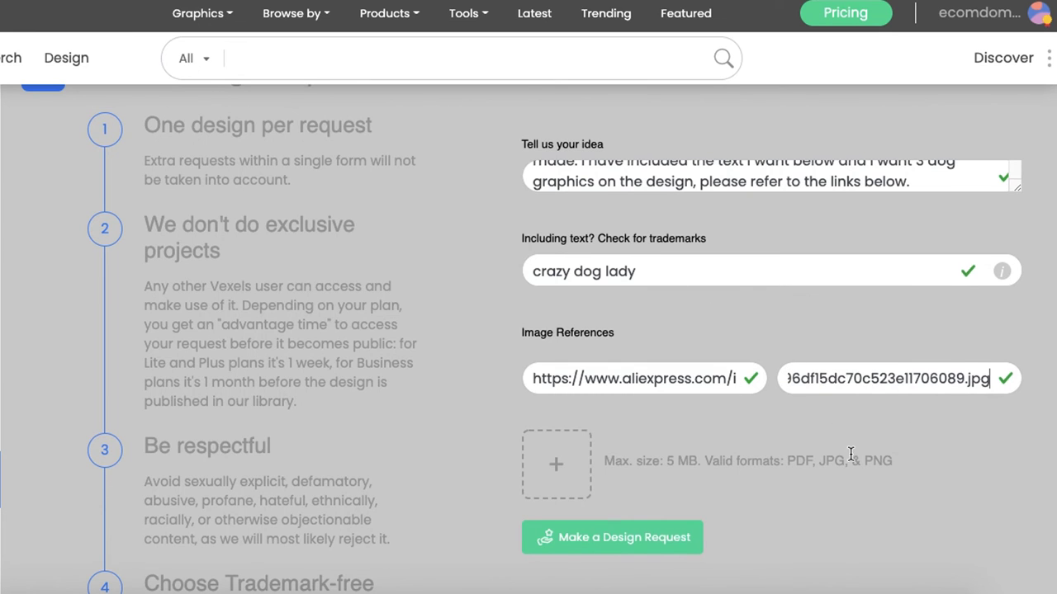
# Mark the reference file upload area with on-screen drawing and review the completed design request form
pyautogui.scroll(2, 848, 452)
pyautogui.moveTo(582, 470)
pyautogui.mouseDown()
pyautogui.moveTo(594, 581)
pyautogui.moveTo(806, 567)
pyautogui.moveTo(927, 520)
pyautogui.mouseUp()
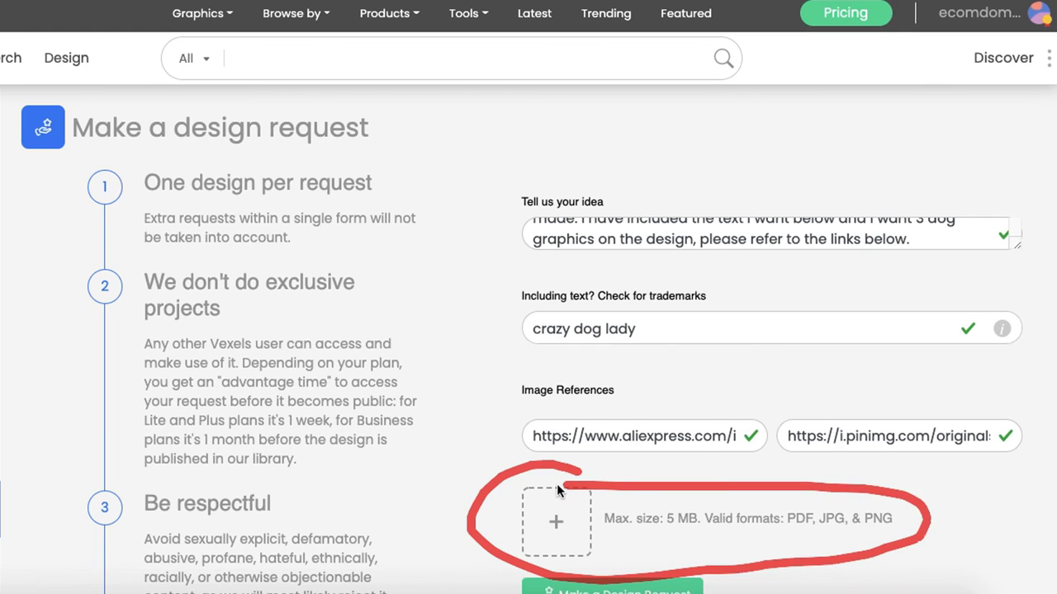
pyautogui.press('Escape')
pyautogui.scroll(3, 711, 233)
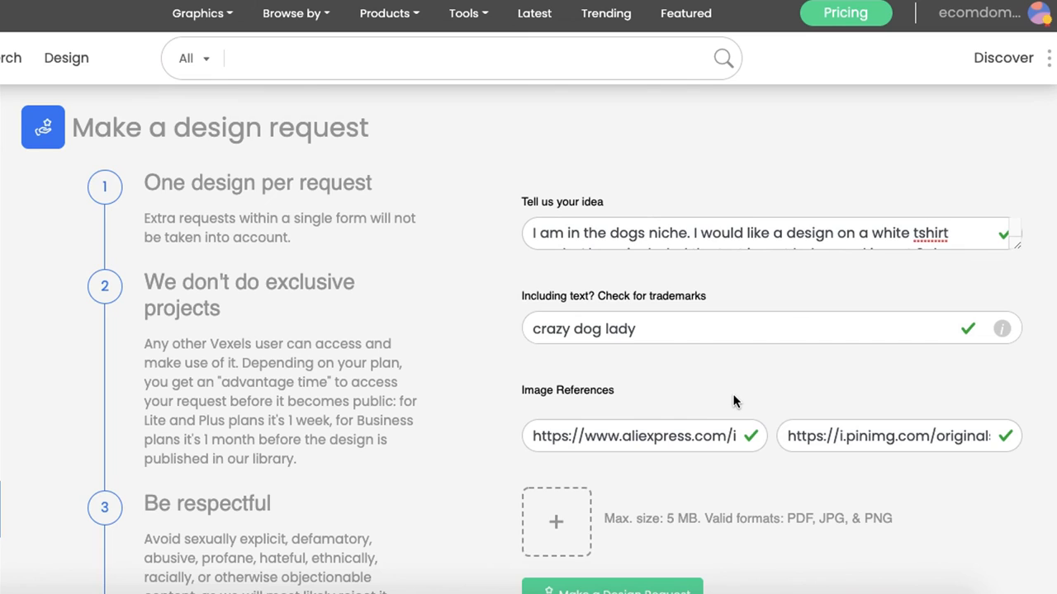
pyautogui.scroll(-1, 733, 372)
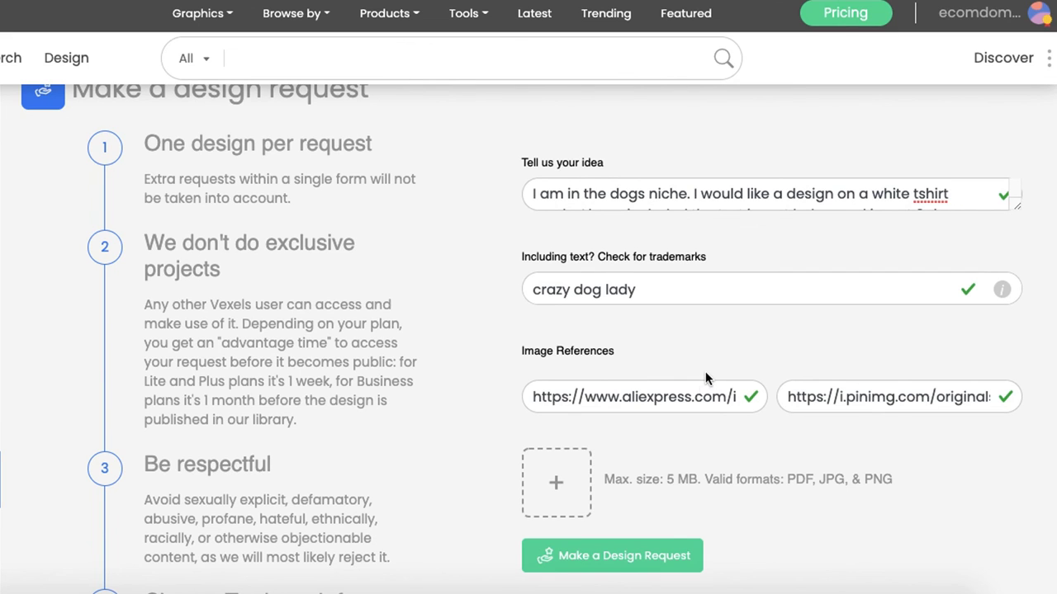
pyautogui.scroll(-1, 635, 490)
pyautogui.moveTo(570, 472)
pyautogui.mouseDown()
pyautogui.moveTo(463, 548)
pyautogui.moveTo(679, 587)
pyautogui.moveTo(528, 496)
pyautogui.mouseUp()
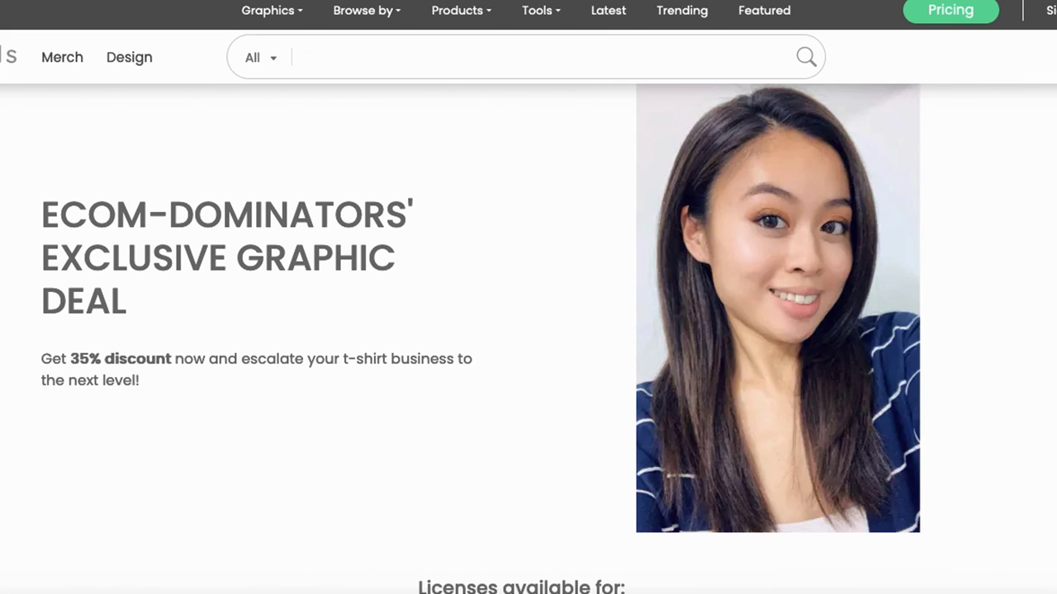
# Review the available marketplace licenses on the Ecom-Dominators deal page and mark the Welcome Bundle with on-screen drawing
pyautogui.scroll(-5, 528, 338)
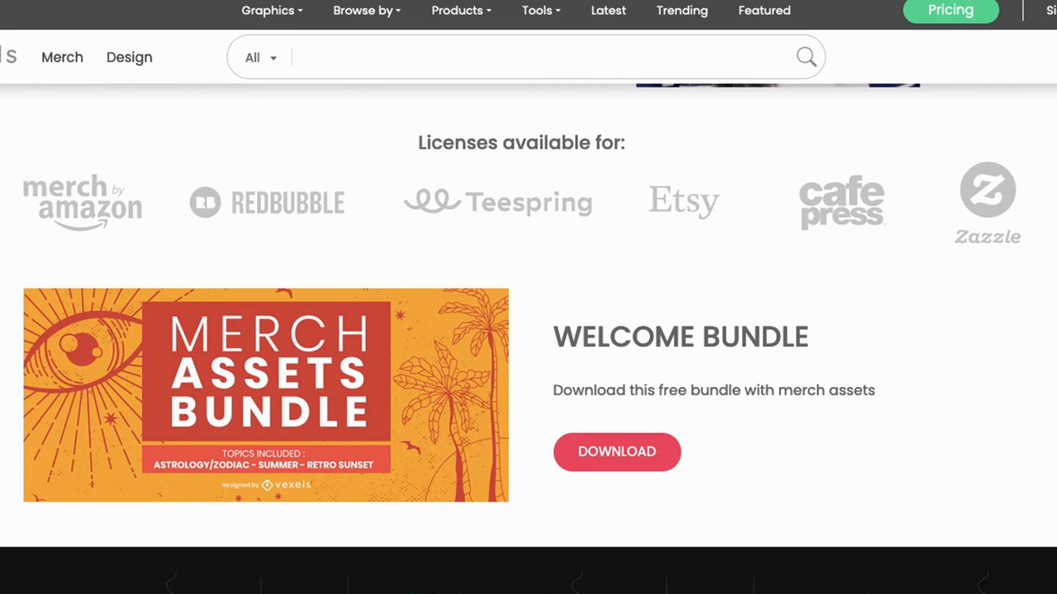
pyautogui.moveTo(663, 268)
pyautogui.mouseDown()
pyautogui.moveTo(533, 264)
pyautogui.moveTo(297, 504)
pyautogui.moveTo(863, 334)
pyautogui.mouseUp()
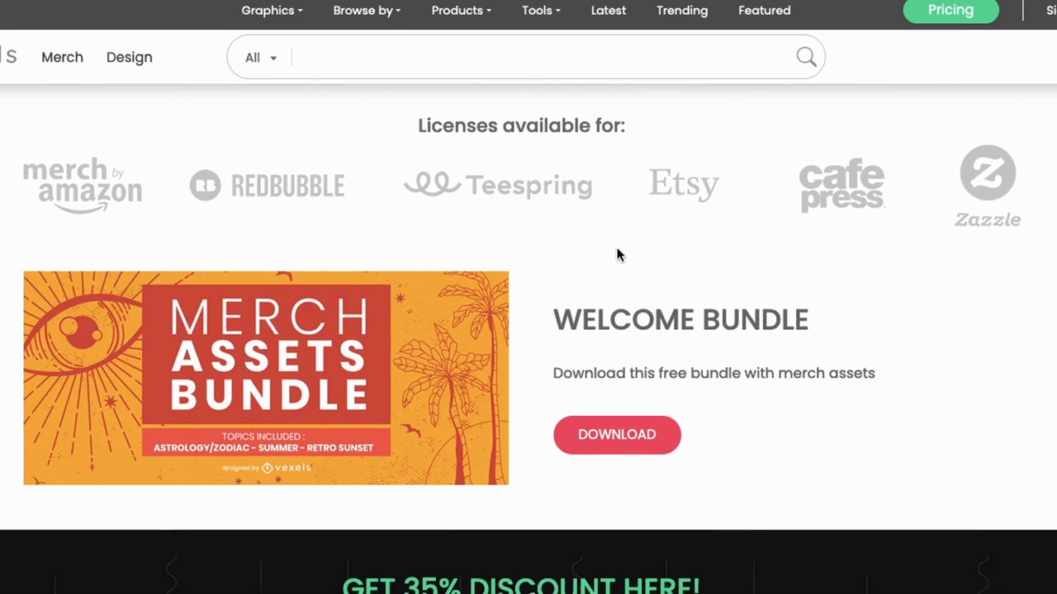
pyautogui.scroll(-5, 617, 255)
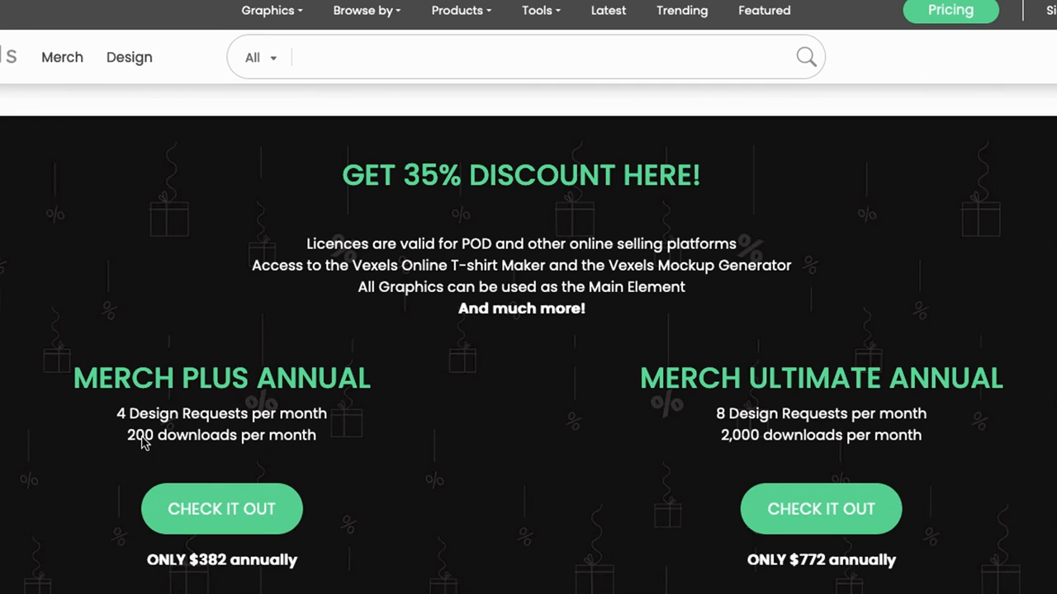
# Underline the monthly design request and download allowances of the Merch Plus Annual and Merch Ultimate Annual plans
pyautogui.moveTo(122, 431); pyautogui.dragTo(312, 429)
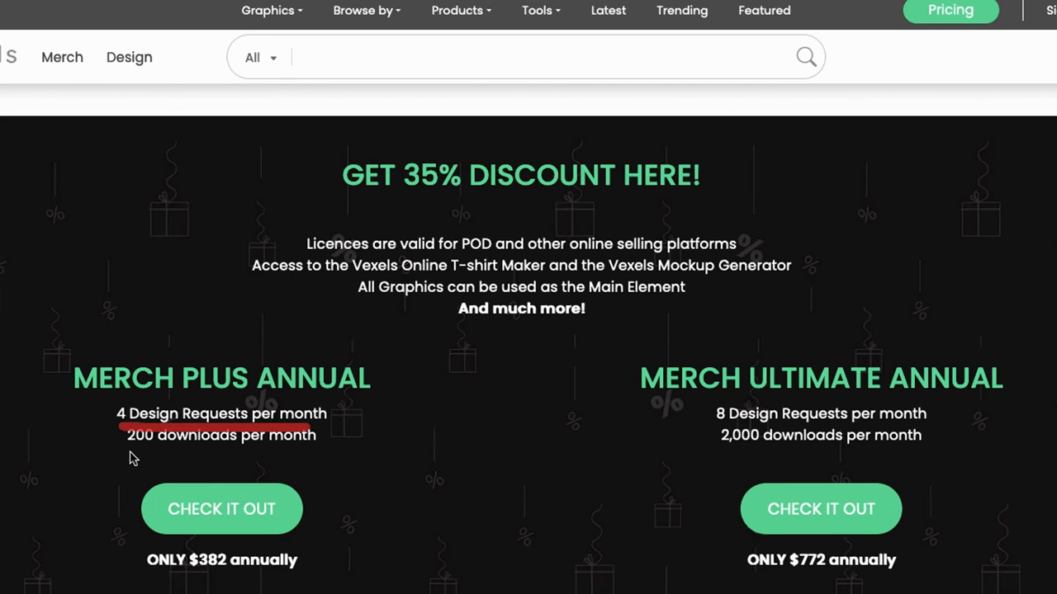
pyautogui.moveTo(127, 450); pyautogui.dragTo(302, 452)
pyautogui.press('Escape')
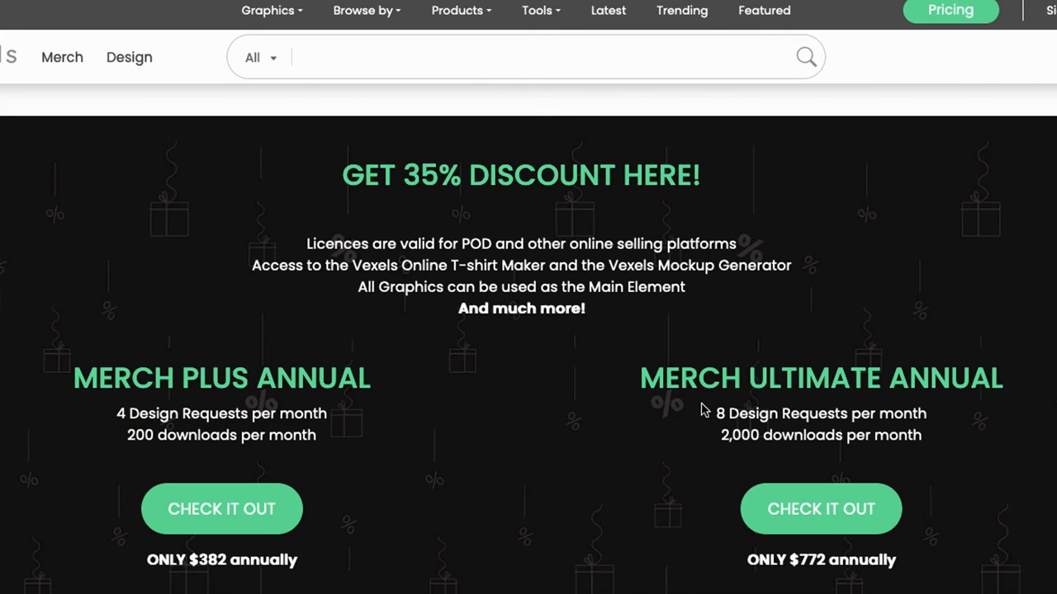
pyautogui.moveTo(722, 429); pyautogui.dragTo(954, 427)
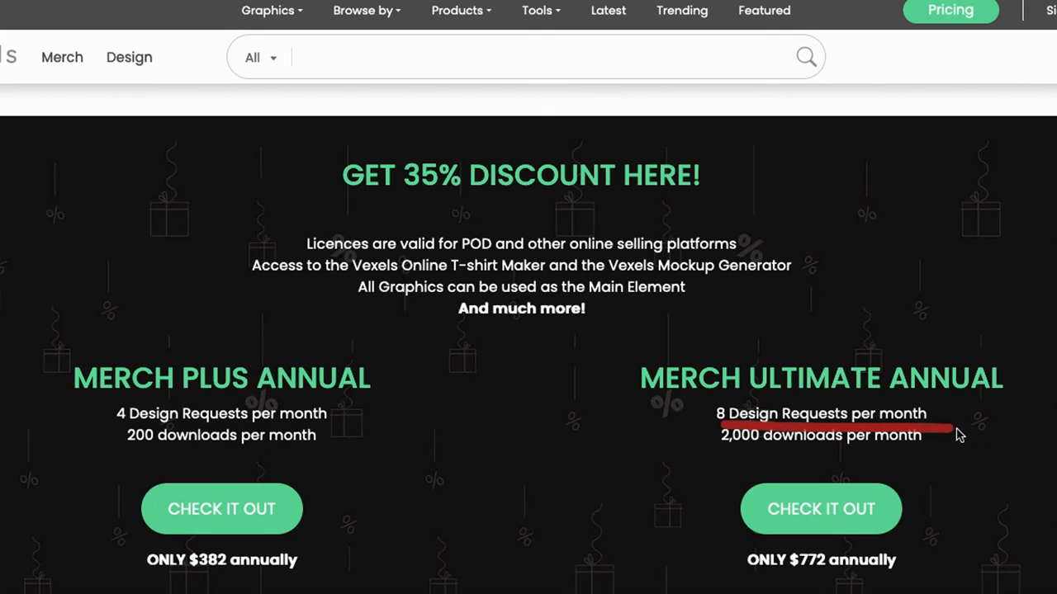
pyautogui.moveTo(678, 454); pyautogui.dragTo(941, 454)
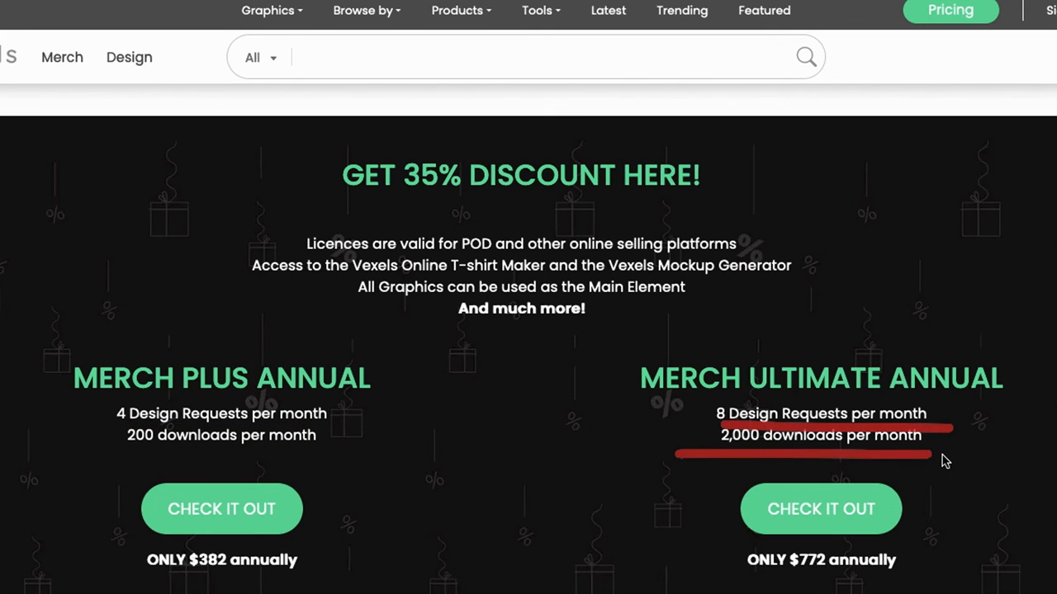
pyautogui.press('Escape')
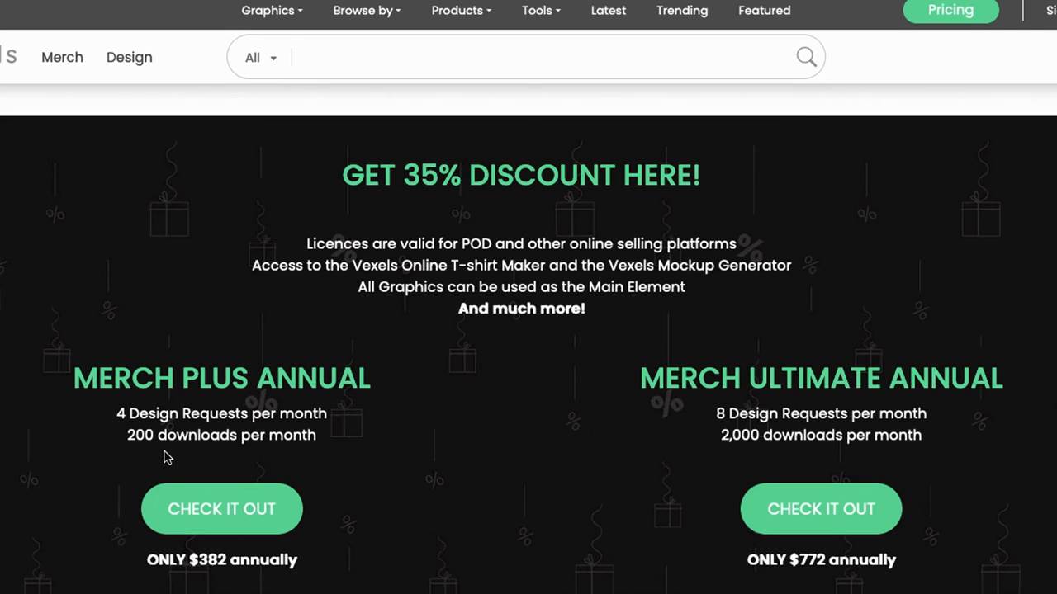
pyautogui.moveTo(718, 459); pyautogui.dragTo(926, 462)
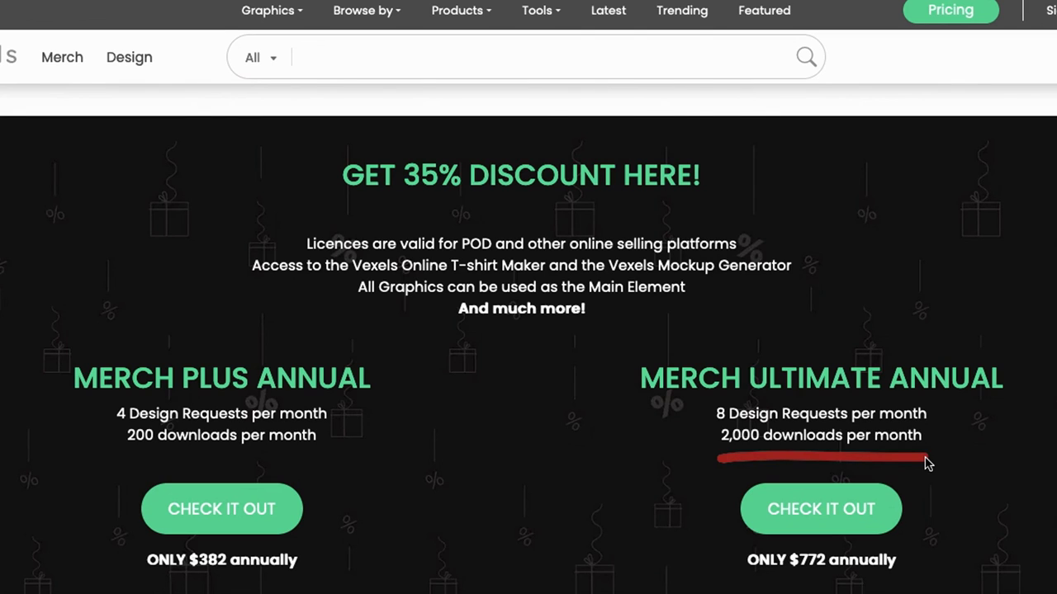